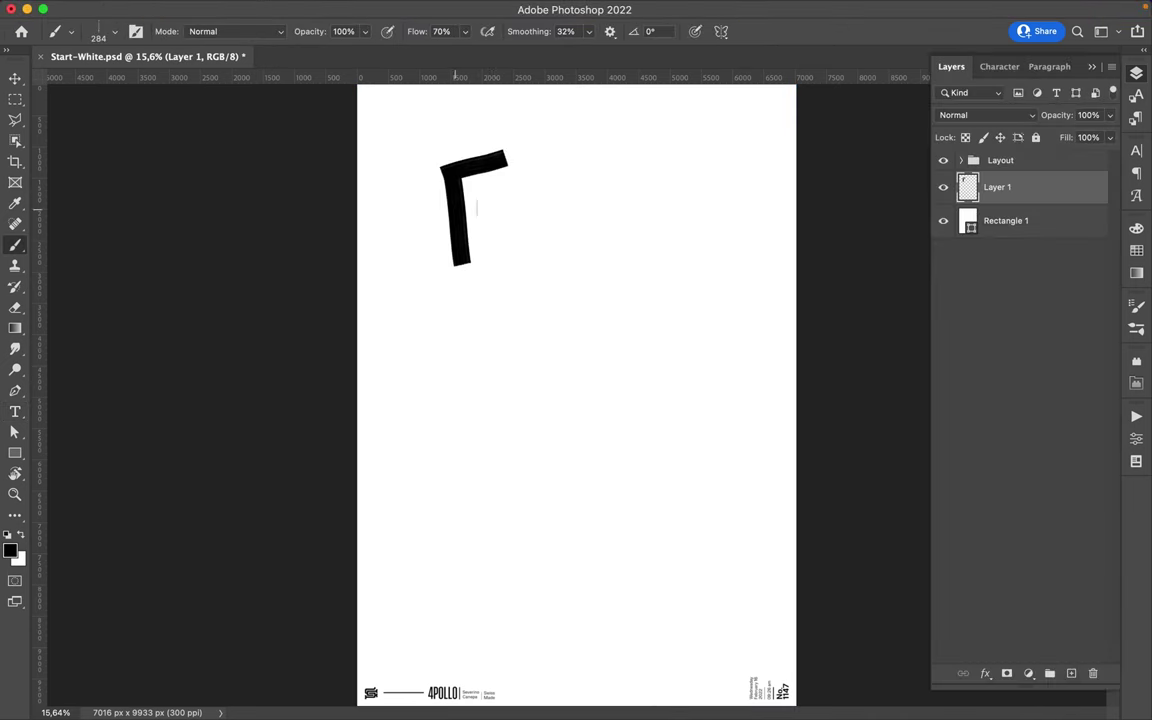
Brush-letter 'Find' and 'your' in thick black strokes on Layer 1
{"action": "left_click_drag", "start_coordinate": [455, 208], "coordinate": [480, 203]}
{"action": "left_click_drag", "start_coordinate": [490, 198], "coordinate": [495, 262]}
{"action": "mouse_move", "coordinate": [462, 180]}
{"action": "left_mouse_down"}
{"action": "mouse_move", "coordinate": [466, 220]}
{"action": "mouse_move", "coordinate": [560, 230]}
{"action": "mouse_move", "coordinate": [627, 140]}
{"action": "mouse_move", "coordinate": [655, 255]}
{"action": "left_mouse_up"}
{"action": "mouse_move", "coordinate": [451, 303]}
{"action": "left_mouse_down"}
{"action": "mouse_move", "coordinate": [470, 365]}
{"action": "mouse_move", "coordinate": [470, 285]}
{"action": "mouse_move", "coordinate": [604, 440]}
{"action": "left_mouse_up"}
{"action": "left_click_drag", "start_coordinate": [525, 290], "coordinate": [560, 370]}
{"action": "left_click_drag", "start_coordinate": [612, 310], "coordinate": [655, 315]}
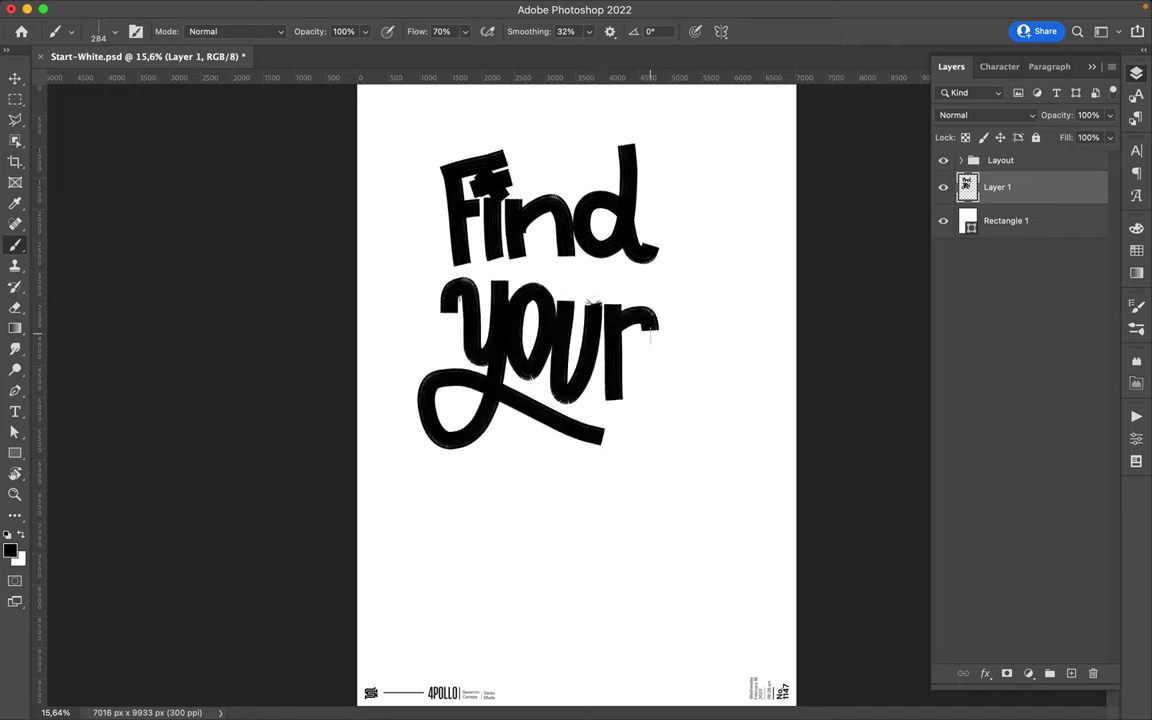
Paint 'Style' in thick black strokes across the bottom of the poster
{"action": "mouse_move", "coordinate": [457, 577]}
{"action": "left_mouse_down"}
{"action": "mouse_move", "coordinate": [514, 548]}
{"action": "mouse_move", "coordinate": [514, 500]}
{"action": "left_mouse_up"}
{"action": "left_click_drag", "start_coordinate": [510, 450], "coordinate": [545, 560]}
{"action": "mouse_move", "coordinate": [475, 490]}
{"action": "left_mouse_down"}
{"action": "mouse_move", "coordinate": [605, 500]}
{"action": "mouse_move", "coordinate": [390, 580]}
{"action": "left_mouse_up"}
{"action": "left_click_drag", "start_coordinate": [640, 590], "coordinate": [700, 600]}
{"action": "left_click_drag", "start_coordinate": [700, 510], "coordinate": [696, 540]}
{"action": "key", "text": "ctrl+z"}
{"action": "left_click_drag", "start_coordinate": [652, 400], "coordinate": [632, 545]}
Switch to the Move tool, then return to the Brush tool and its preset list
{"action": "key", "text": "v"}
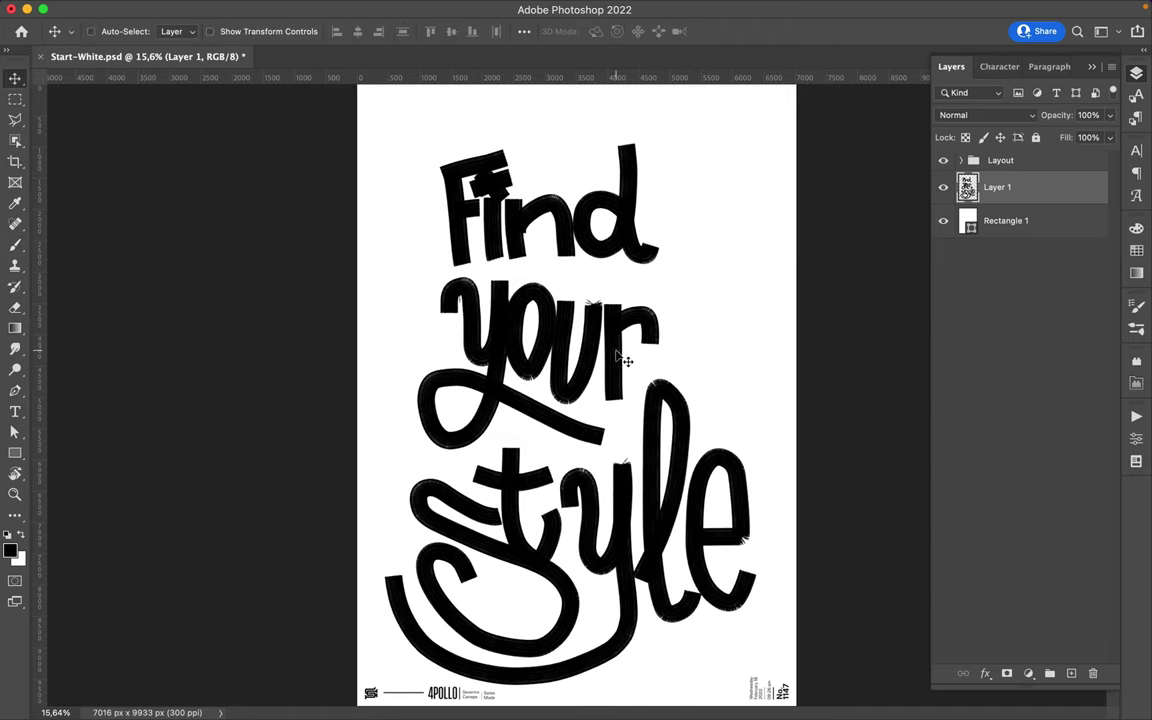
{"action": "scroll", "coordinate": [617, 338], "scroll_direction": "down", "scroll_amount": 1}
{"action": "key", "text": "b"}
{"action": "right_click", "coordinate": [380, 206]}
Paint dry-brush strokes along the top and bottom edges, undoing a trial '2'
{"action": "double_click", "coordinate": [520, 505]}
{"action": "left_click_drag", "start_coordinate": [378, 118], "coordinate": [655, 115]}
{"action": "left_click_drag", "start_coordinate": [510, 673], "coordinate": [716, 672]}
{"action": "mouse_move", "coordinate": [655, 212]}
{"action": "left_mouse_down"}
{"action": "mouse_move", "coordinate": [692, 214]}
{"action": "mouse_move", "coordinate": [748, 340]}
{"action": "left_mouse_up"}
{"action": "left_click_drag", "start_coordinate": [650, 345], "coordinate": [750, 347]}
{"action": "key", "text": "ctrl+z"}
{"action": "key", "text": "ctrl+z"}
{"action": "key", "text": "ctrl+z"}
On new Layer 2, paint a gray '2', bracket arrows and arcs around the lettering
{"action": "key", "text": "ctrl+shift+alt+n"}
{"action": "mouse_move", "coordinate": [666, 196]}
{"action": "left_mouse_down"}
{"action": "mouse_move", "coordinate": [702, 232]}
{"action": "mouse_move", "coordinate": [670, 308]}
{"action": "mouse_move", "coordinate": [728, 302]}
{"action": "left_mouse_up"}
{"action": "left_click_drag", "start_coordinate": [420, 400], "coordinate": [380, 478]}
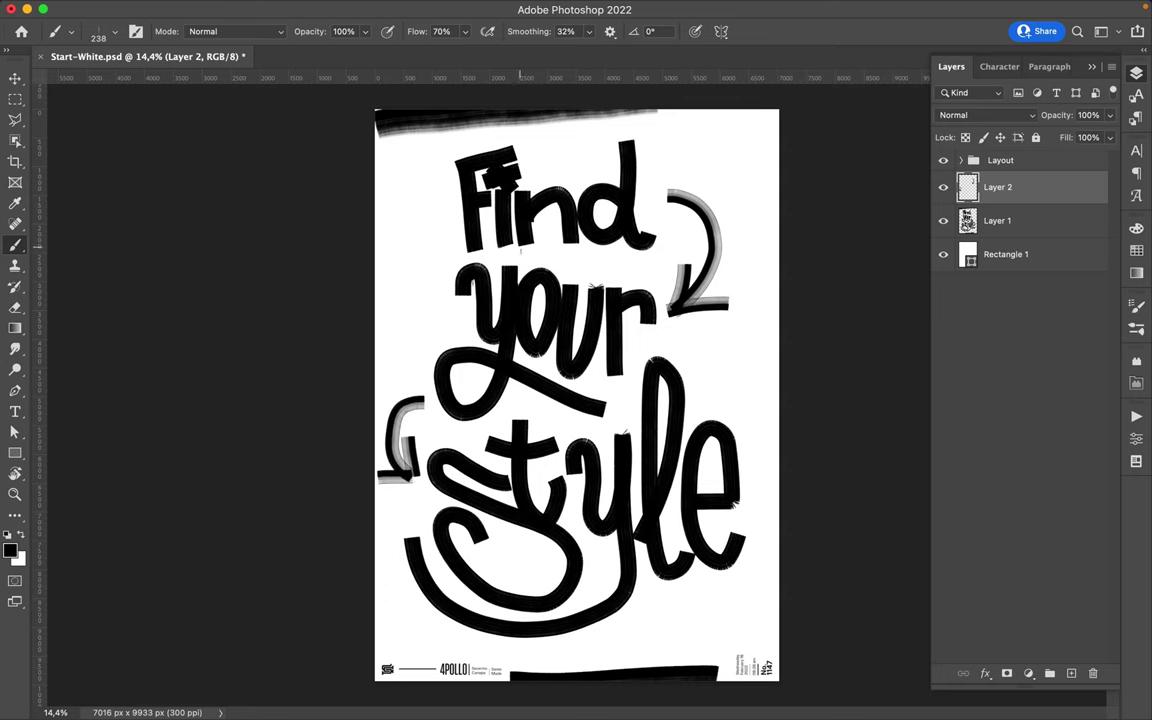
{"action": "left_click_drag", "start_coordinate": [572, 255], "coordinate": [590, 245]}
{"action": "left_click_drag", "start_coordinate": [531, 575], "coordinate": [598, 537]}
{"action": "scroll", "coordinate": [577, 328], "scroll_direction": "up", "scroll_amount": 2}
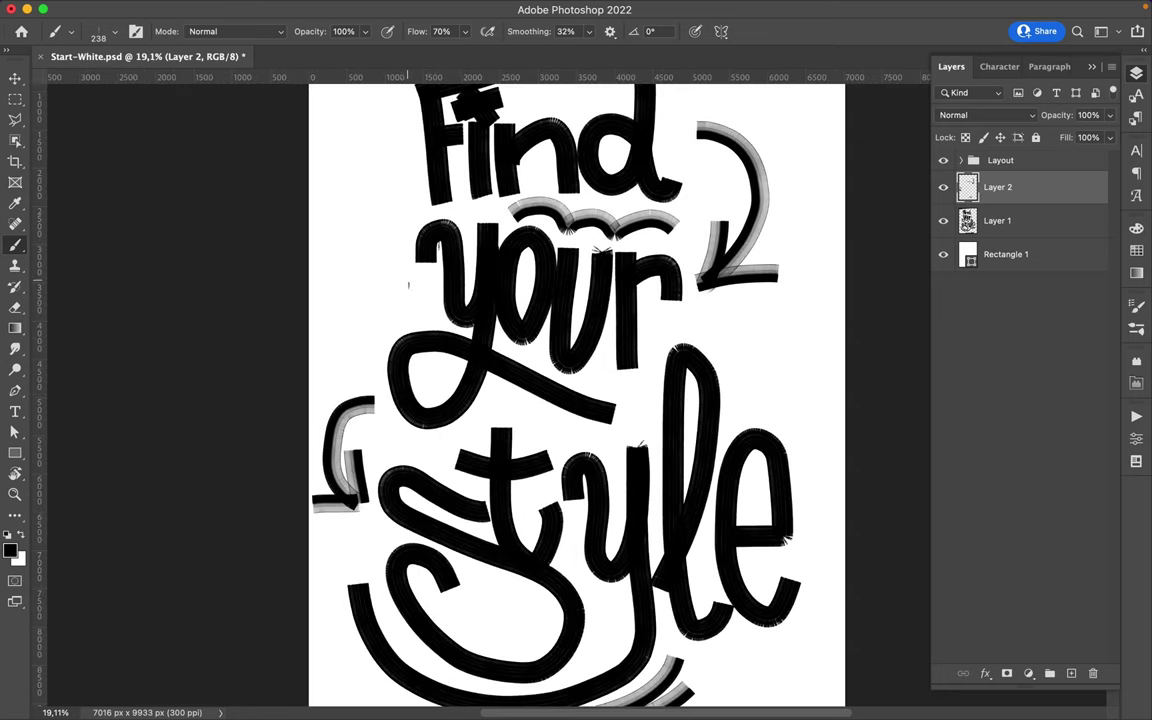
{"action": "scroll", "coordinate": [577, 395], "scroll_direction": "up", "scroll_amount": 2}
{"action": "left_click_drag", "start_coordinate": [456, 122], "coordinate": [428, 178]}
{"action": "left_click_drag", "start_coordinate": [405, 112], "coordinate": [408, 165]}
With a softer brush, paint a box outline left of 'Find'
{"action": "right_click", "coordinate": [440, 222]}
{"action": "double_click", "coordinate": [560, 460]}
{"action": "mouse_move", "coordinate": [352, 320]}
{"action": "left_mouse_down"}
{"action": "mouse_move", "coordinate": [352, 200]}
{"action": "mouse_move", "coordinate": [428, 207]}
{"action": "mouse_move", "coordinate": [428, 325]}
{"action": "left_mouse_up"}
{"action": "mouse_move", "coordinate": [428, 325]}
{"action": "left_mouse_down"}
{"action": "mouse_move", "coordinate": [350, 325]}
{"action": "mouse_move", "coordinate": [380, 400]}
{"action": "left_mouse_up"}
{"action": "scroll", "coordinate": [690, 310], "scroll_direction": "up", "scroll_amount": 2}
{"action": "scroll", "coordinate": [690, 310], "scroll_direction": "down", "scroll_amount": 4}
{"action": "scroll", "coordinate": [690, 310], "scroll_direction": "down", "scroll_amount": 4}
Return to the dry brush and paint quote marks and arcs around 'Style'
{"action": "right_click", "coordinate": [755, 228]}
{"action": "double_click", "coordinate": [830, 513]}
{"action": "left_click_drag", "start_coordinate": [362, 442], "coordinate": [382, 472]}
{"action": "scroll", "coordinate": [390, 494], "scroll_direction": "down", "scroll_amount": 2}
{"action": "left_click_drag", "start_coordinate": [660, 296], "coordinate": [632, 340]}
Paint more arcs with a heavier, larger brush preset
{"action": "right_click", "coordinate": [650, 210]}
{"action": "double_click", "coordinate": [760, 400]}
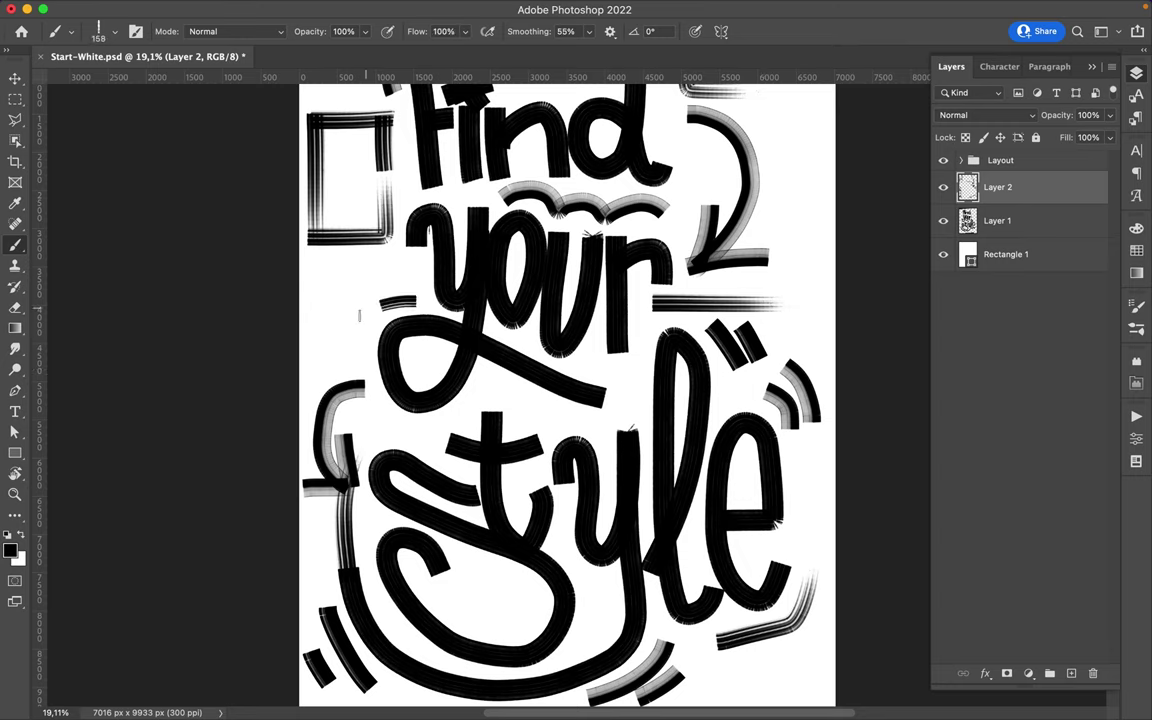
{"action": "left_click_drag", "start_coordinate": [340, 270], "coordinate": [300, 318]}
{"action": "scroll", "coordinate": [588, 278], "scroll_direction": "up", "scroll_amount": 2}
{"action": "scroll", "coordinate": [588, 278], "scroll_direction": "up", "scroll_amount": 5}
{"action": "scroll", "coordinate": [518, 235], "scroll_direction": "down", "scroll_amount": 5}
{"action": "left_click_drag", "start_coordinate": [675, 582], "coordinate": [673, 642]}
Choose another brush preset and add strokes along the right side of the poster
{"action": "right_click", "coordinate": [555, 240]}
{"action": "double_click", "coordinate": [630, 507]}
{"action": "scroll", "coordinate": [670, 296], "scroll_direction": "up", "scroll_amount": 5}
{"action": "mouse_move", "coordinate": [760, 150]}
{"action": "left_mouse_down"}
{"action": "mouse_move", "coordinate": [770, 300]}
{"action": "mouse_move", "coordinate": [795, 150]}
{"action": "left_mouse_up"}
{"action": "scroll", "coordinate": [700, 300], "scroll_direction": "down", "scroll_amount": 5}
{"action": "left_click_drag", "start_coordinate": [770, 345], "coordinate": [790, 460]}
{"action": "scroll", "coordinate": [820, 465], "scroll_direction": "up", "scroll_amount": 5}
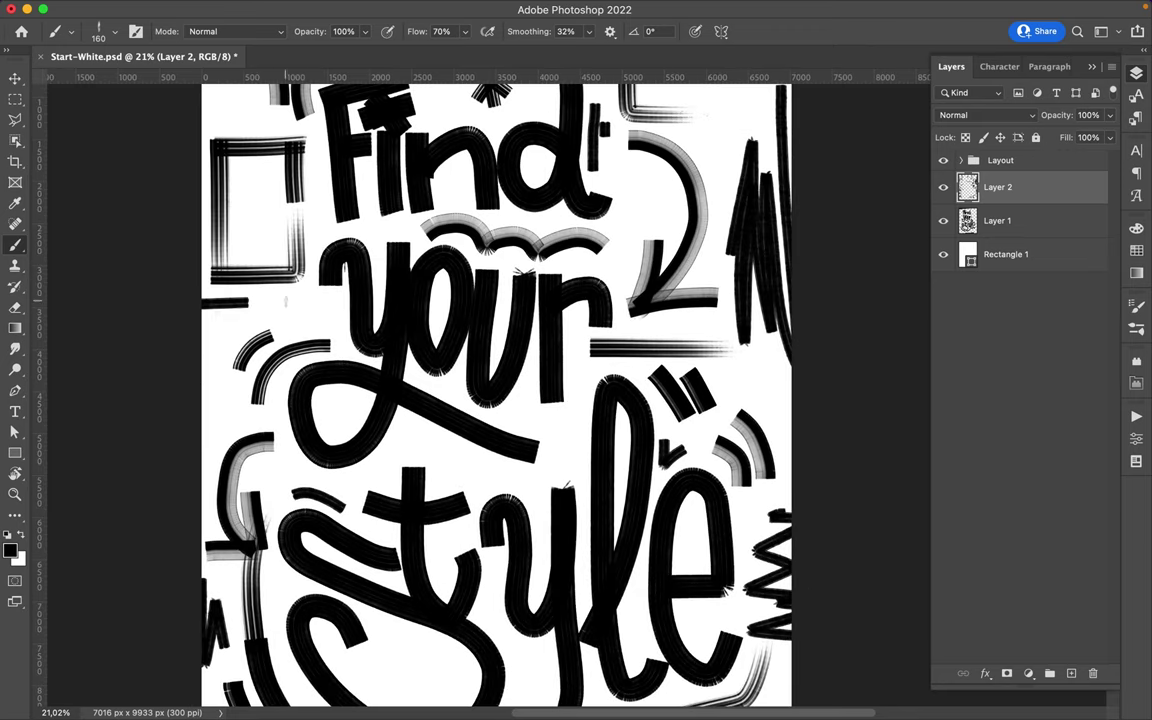
Select the Getting Messy brush from the preset list
{"action": "right_click", "coordinate": [485, 238]}
{"action": "scroll", "coordinate": [600, 560], "scroll_direction": "down", "scroll_amount": 5}
{"action": "left_click", "coordinate": [600, 635]}
{"action": "key", "text": "Return"}
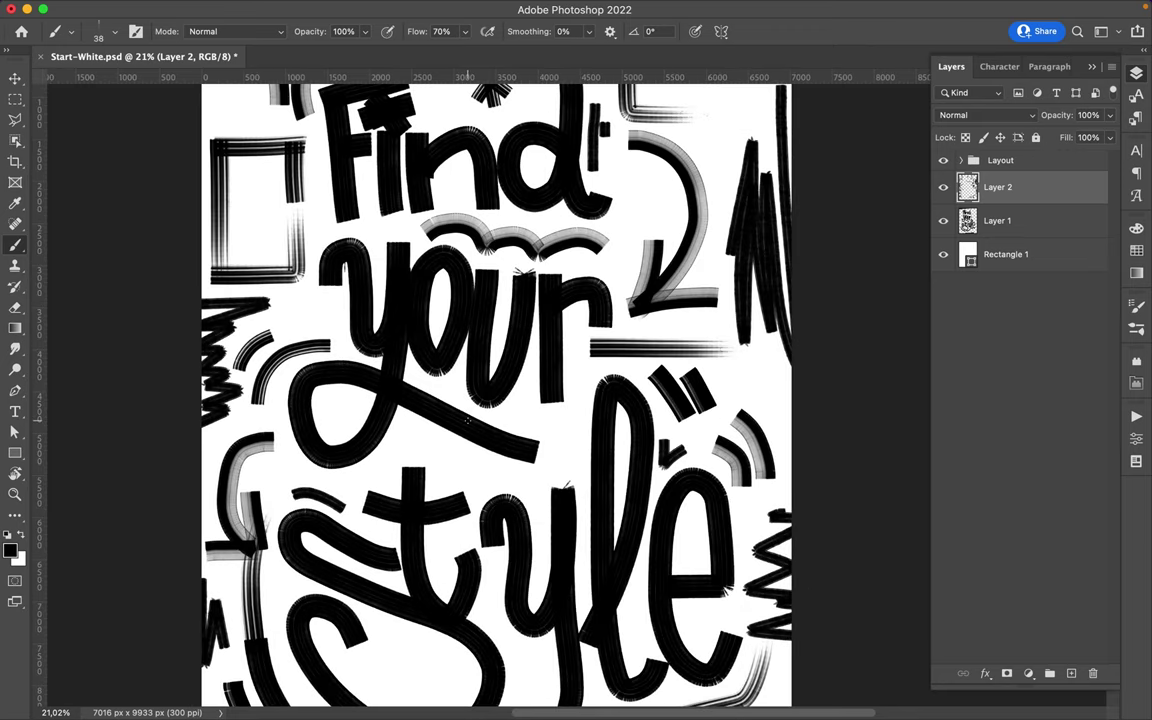
Zoom in and sketch a hatched rough box near 'your'
{"action": "key", "text": "ctrl+plus"}
{"action": "key", "text": "ctrl+plus"}
{"action": "key", "text": "ctrl+plus"}
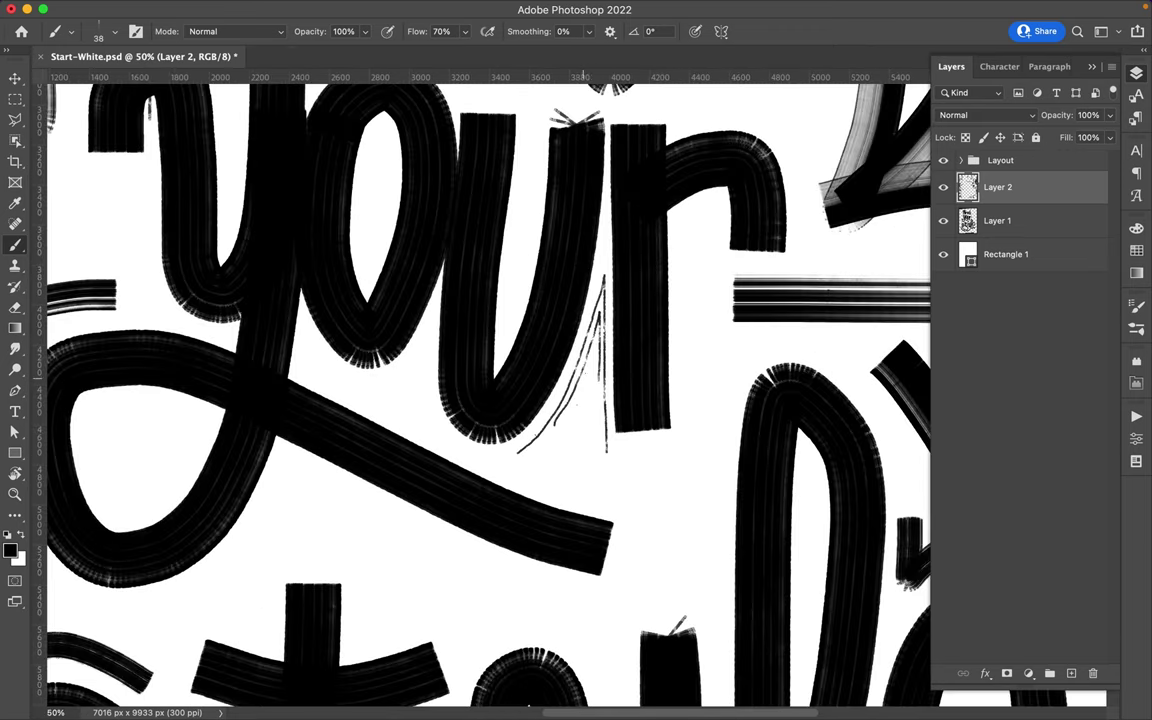
{"action": "scroll", "coordinate": [593, 350], "scroll_direction": "down", "scroll_amount": 3}
{"action": "left_click_drag", "start_coordinate": [463, 440], "coordinate": [570, 385]}
{"action": "mouse_move", "coordinate": [390, 440]}
{"action": "left_mouse_down"}
{"action": "mouse_move", "coordinate": [575, 385]}
{"action": "mouse_move", "coordinate": [400, 445]}
{"action": "mouse_move", "coordinate": [590, 480]}
{"action": "left_mouse_up"}
{"action": "left_click_drag", "start_coordinate": [562, 418], "coordinate": [632, 448]}
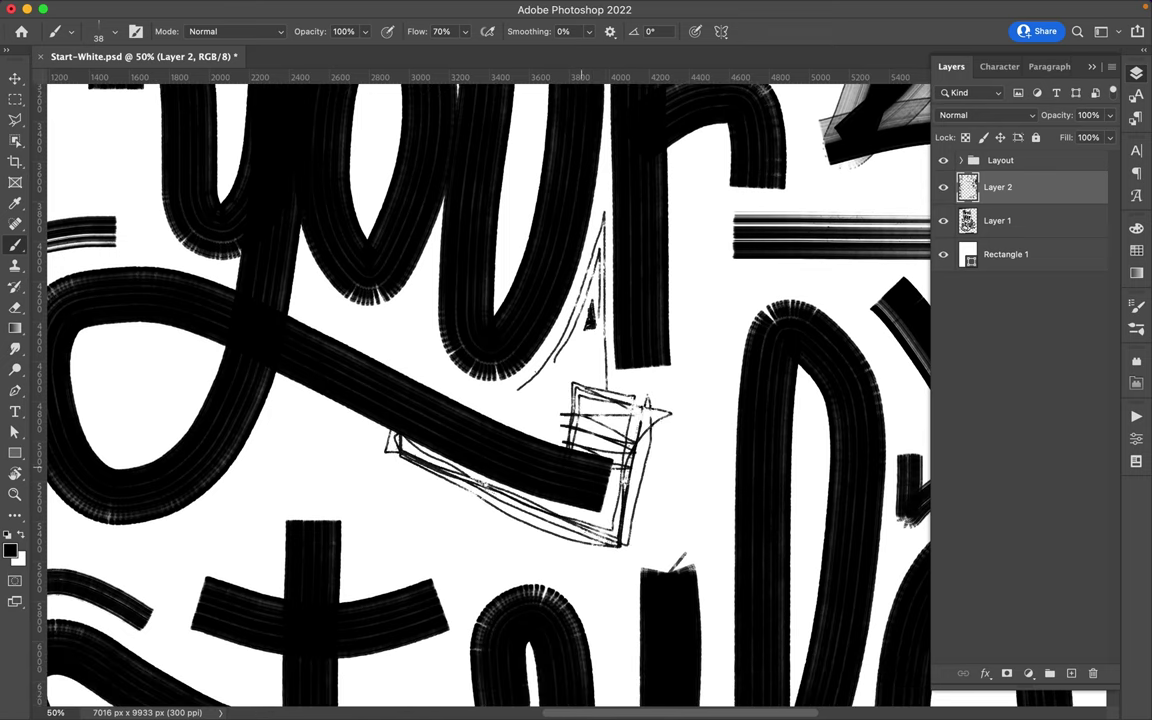
Sketch a small box above the 't'
{"action": "scroll", "coordinate": [567, 399], "scroll_direction": "down", "scroll_amount": 2}
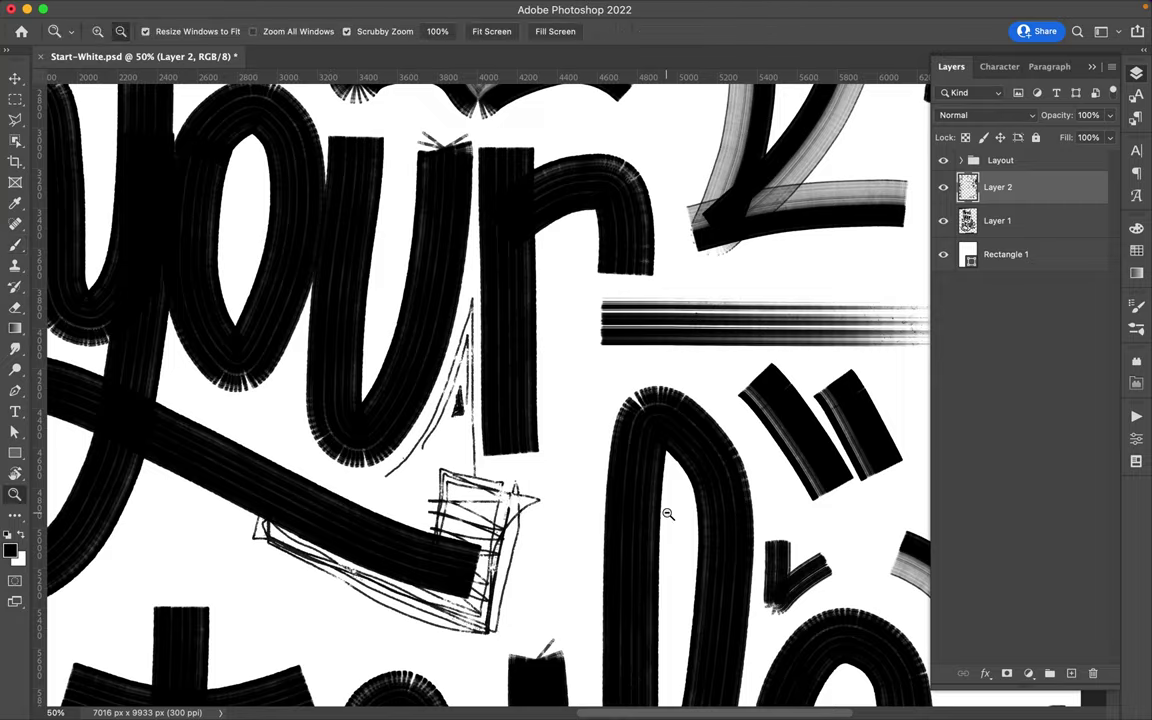
{"action": "scroll", "coordinate": [567, 399], "scroll_direction": "down", "scroll_amount": 1}
{"action": "scroll", "coordinate": [567, 399], "scroll_direction": "up", "scroll_amount": 1}
{"action": "left_click_drag", "start_coordinate": [434, 386], "coordinate": [497, 378]}
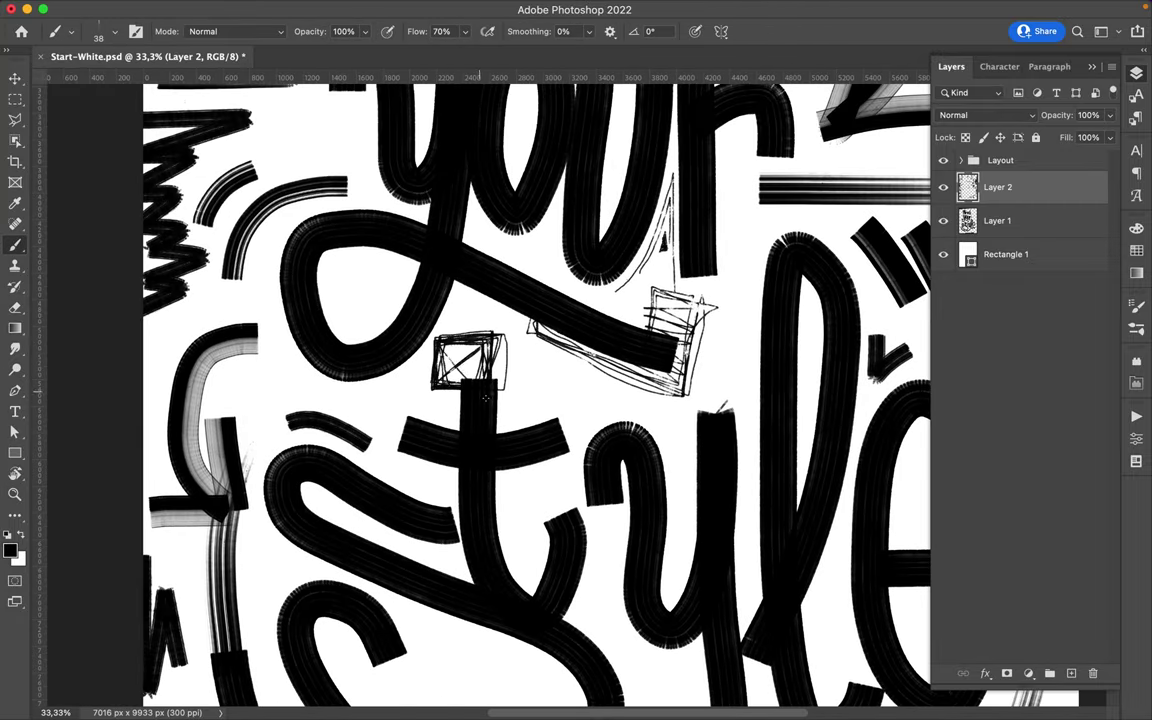
Trace thin lines along the S's inner edge and inside the e's counter
{"action": "scroll", "coordinate": [486, 398], "scroll_direction": "down", "scroll_amount": 3}
{"action": "scroll", "coordinate": [493, 300], "scroll_direction": "up", "scroll_amount": 1}
{"action": "scroll", "coordinate": [493, 300], "scroll_direction": "up", "scroll_amount": 1}
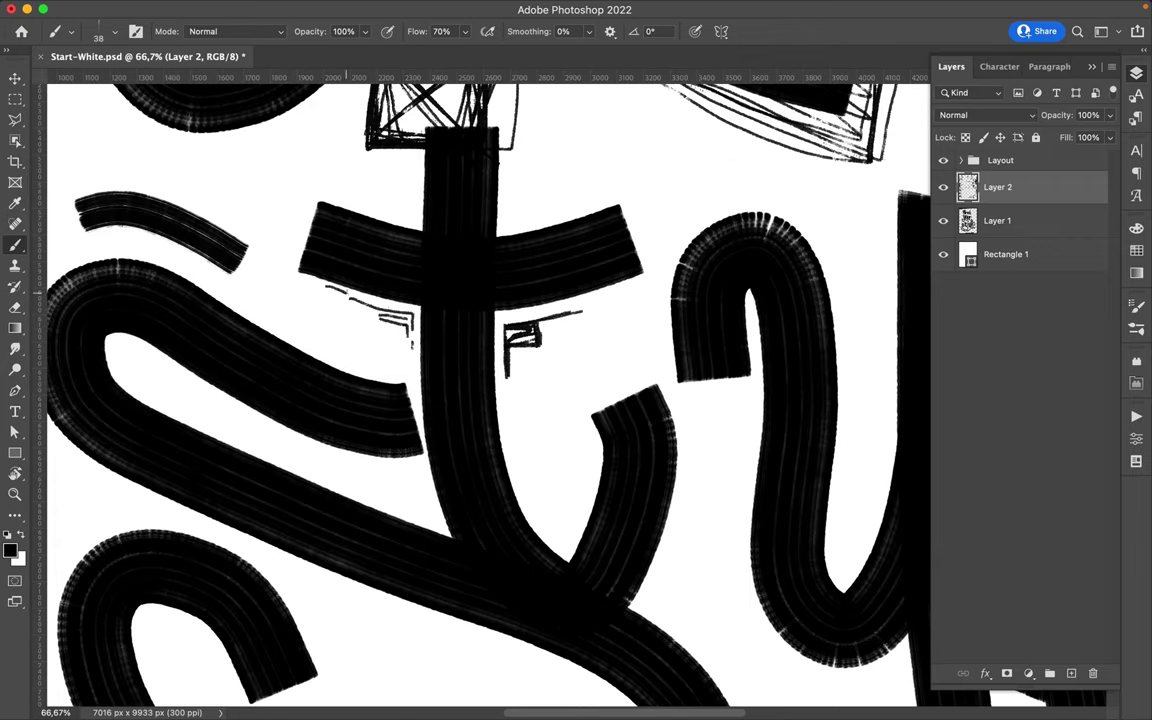
{"action": "scroll", "coordinate": [519, 221], "scroll_direction": "down", "scroll_amount": 4}
{"action": "scroll", "coordinate": [519, 221], "scroll_direction": "right", "scroll_amount": 5}
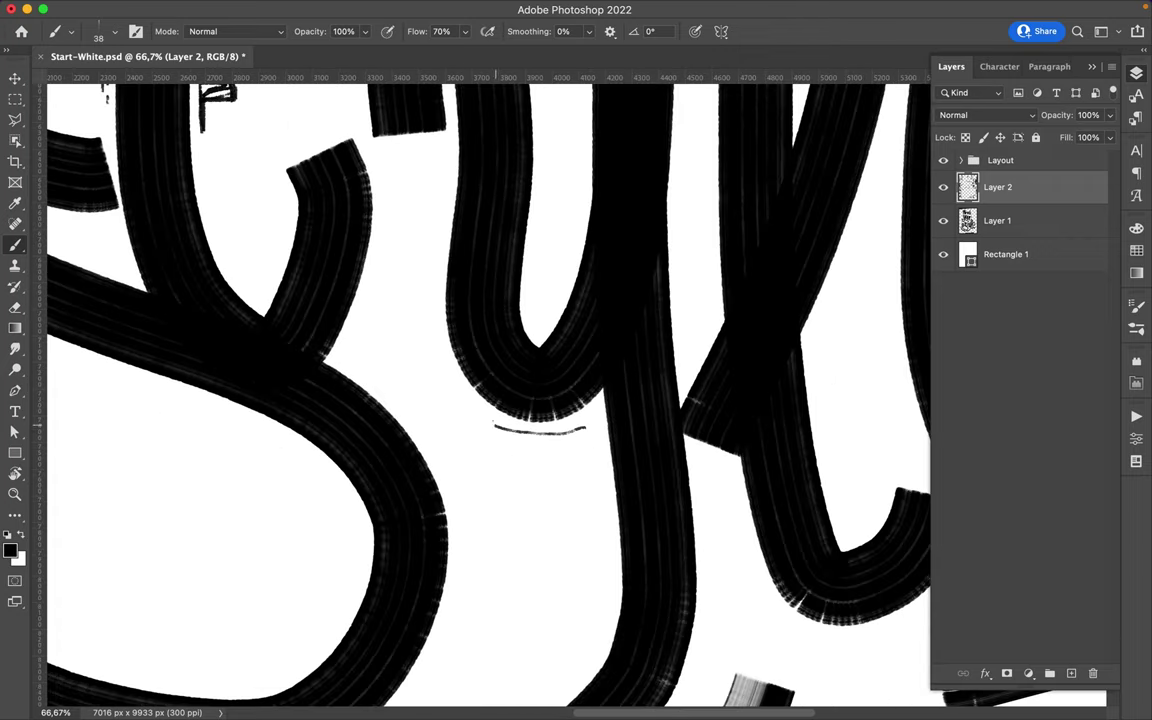
{"action": "left_click_drag", "start_coordinate": [219, 411], "coordinate": [357, 570]}
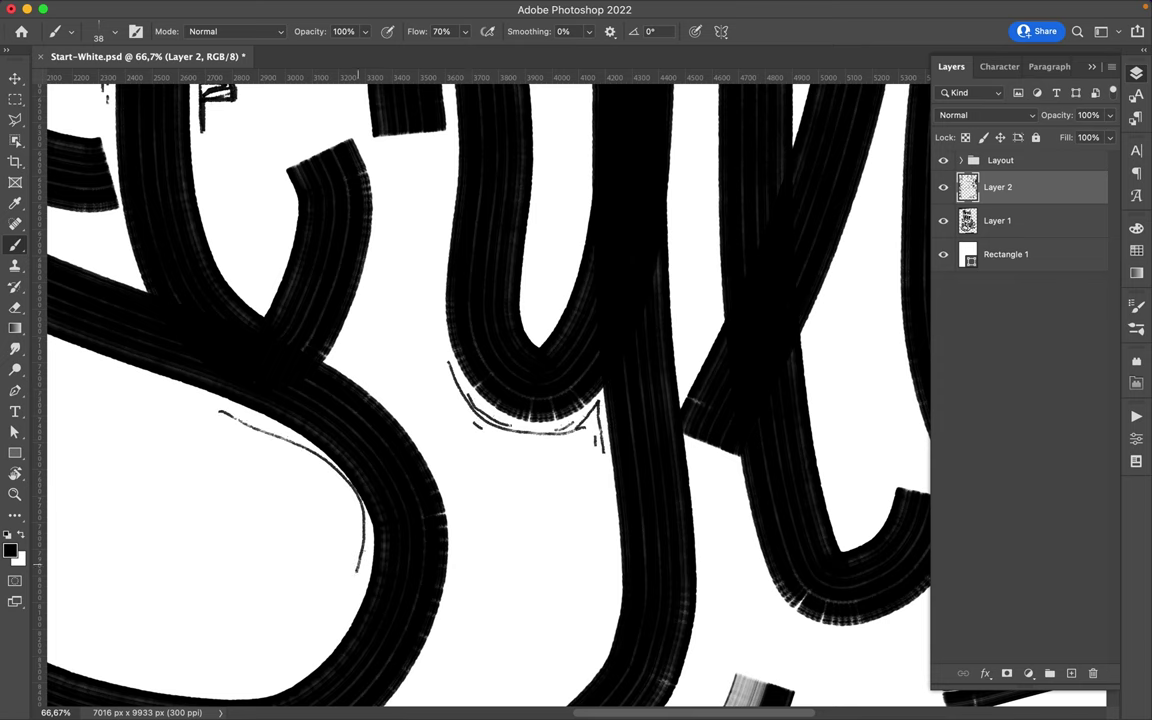
{"action": "scroll", "coordinate": [488, 395], "scroll_direction": "right", "scroll_amount": 5}
{"action": "scroll", "coordinate": [488, 395], "scroll_direction": "up", "scroll_amount": 4}
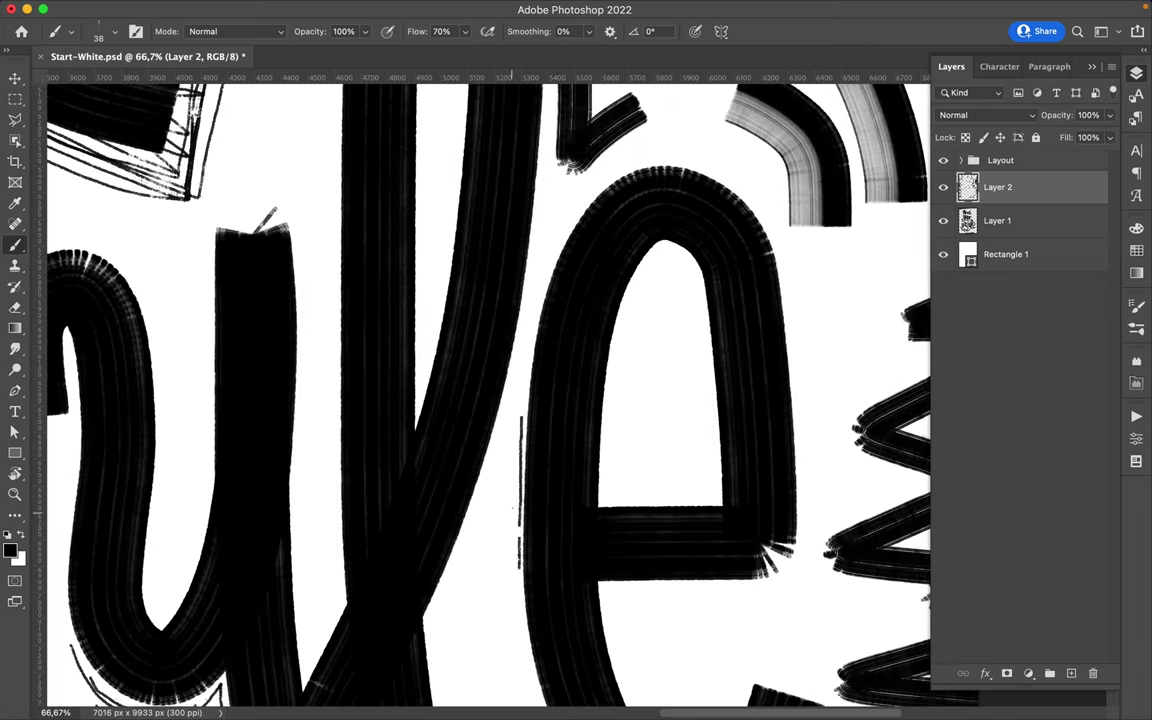
{"action": "left_click_drag", "start_coordinate": [610, 488], "coordinate": [700, 485]}
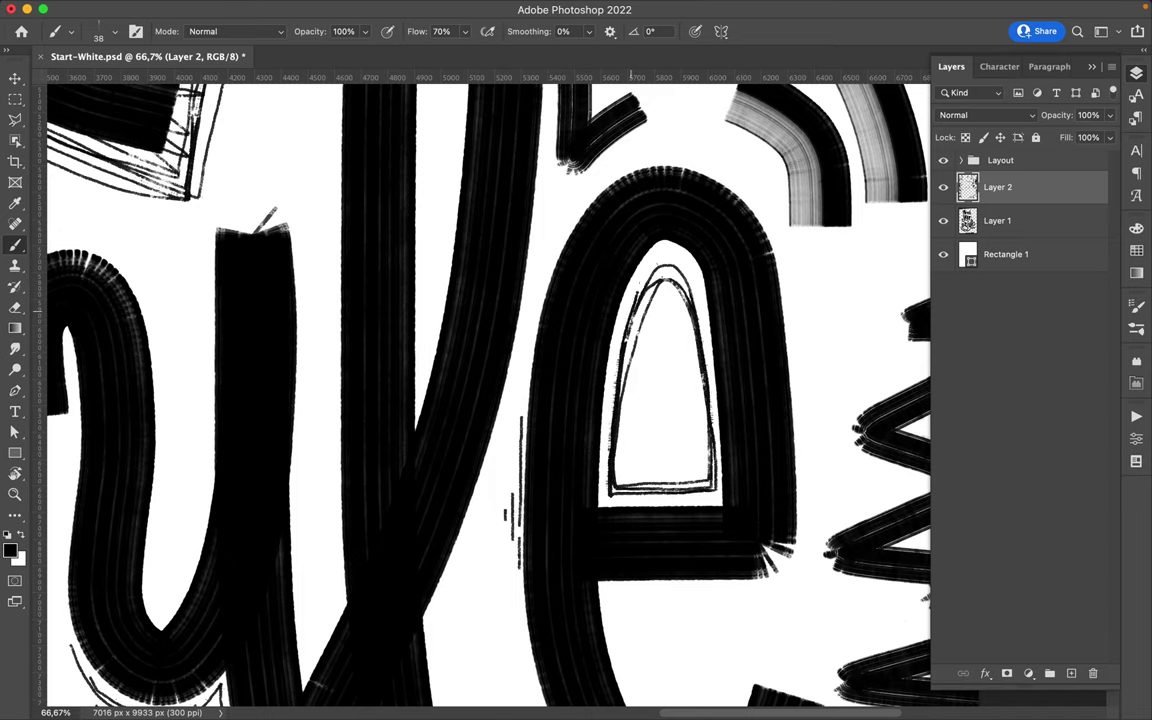
Pan around the zoomed canvas to review the new sketch lines
{"action": "scroll", "coordinate": [612, 297], "scroll_direction": "down", "scroll_amount": 4}
{"action": "scroll", "coordinate": [297, 347], "scroll_direction": "up", "scroll_amount": 1}
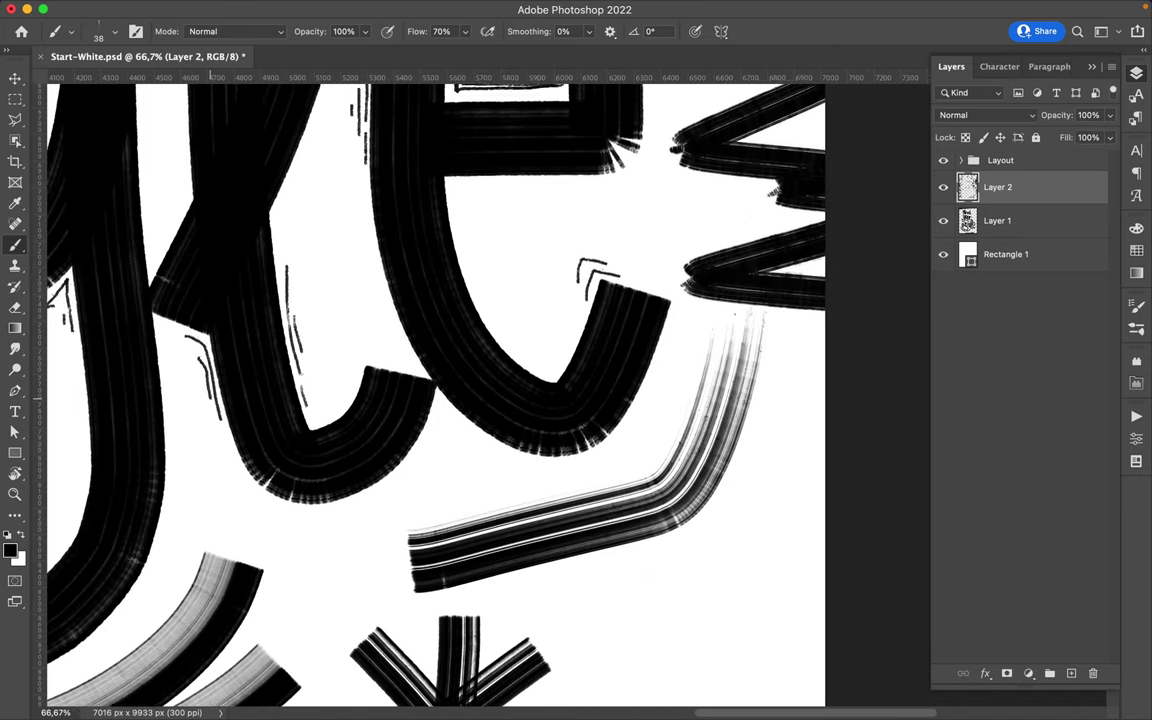
{"action": "scroll", "coordinate": [280, 480], "scroll_direction": "up", "scroll_amount": 5}
{"action": "scroll", "coordinate": [260, 620], "scroll_direction": "left", "scroll_amount": 3}
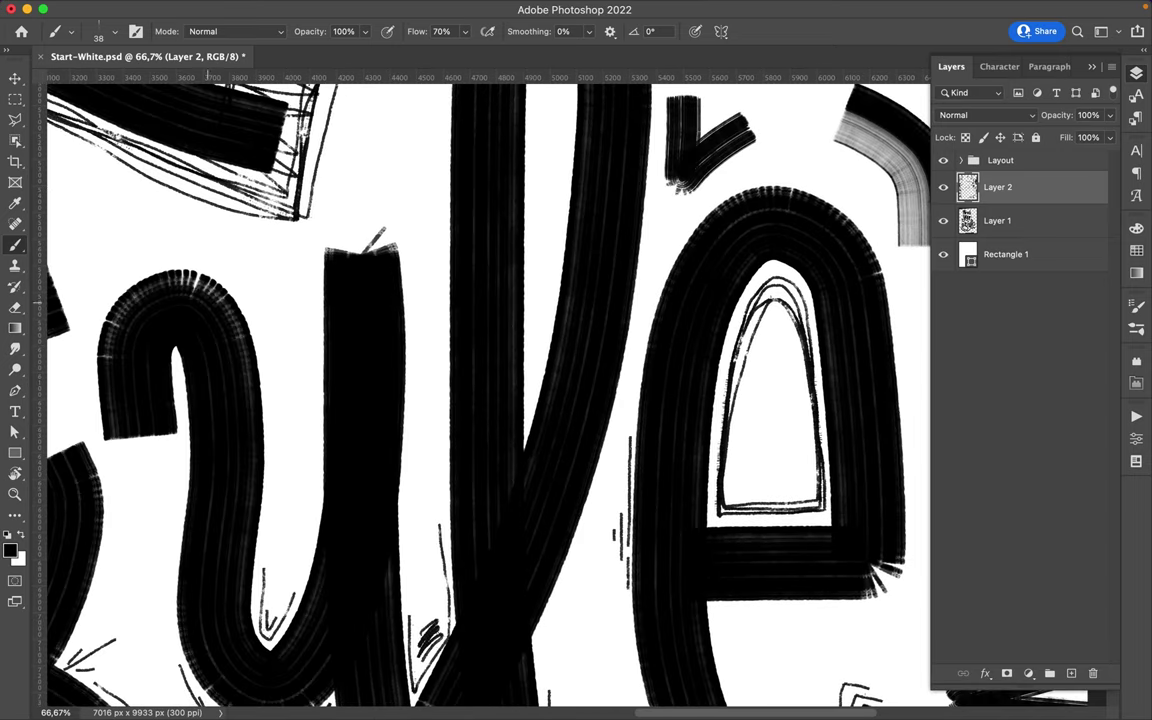
{"action": "scroll", "coordinate": [656, 229], "scroll_direction": "left", "scroll_amount": 10}
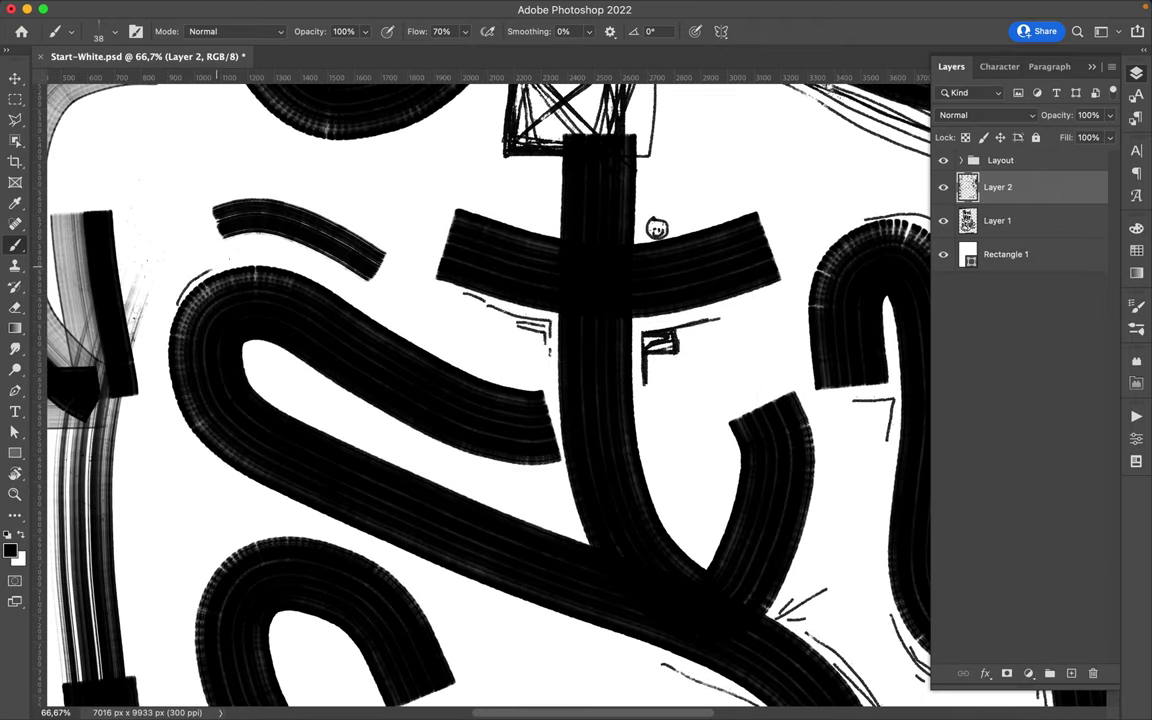
{"action": "scroll", "coordinate": [350, 430], "scroll_direction": "down", "scroll_amount": 5}
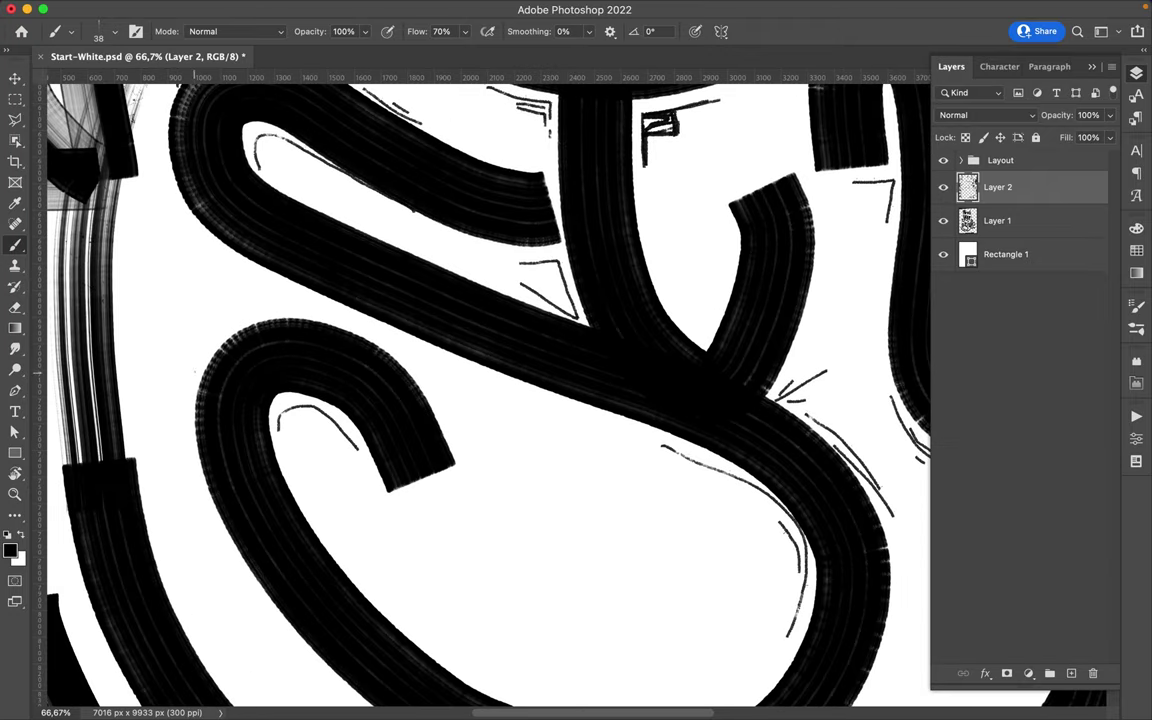
{"action": "scroll", "coordinate": [490, 400], "scroll_direction": "right", "scroll_amount": 3}
{"action": "scroll", "coordinate": [490, 400], "scroll_direction": "right", "scroll_amount": 3}
{"action": "scroll", "coordinate": [490, 400], "scroll_direction": "left", "scroll_amount": 5}
Draw a sketchy oval with a crossbar inside a letter's counter
{"action": "mouse_move", "coordinate": [400, 258]}
{"action": "left_mouse_down"}
{"action": "mouse_move", "coordinate": [372, 439]}
{"action": "mouse_move", "coordinate": [405, 286]}
{"action": "left_mouse_up"}
{"action": "left_click_drag", "start_coordinate": [369, 343], "coordinate": [413, 343]}
{"action": "scroll", "coordinate": [490, 400], "scroll_direction": "left", "scroll_amount": 3}
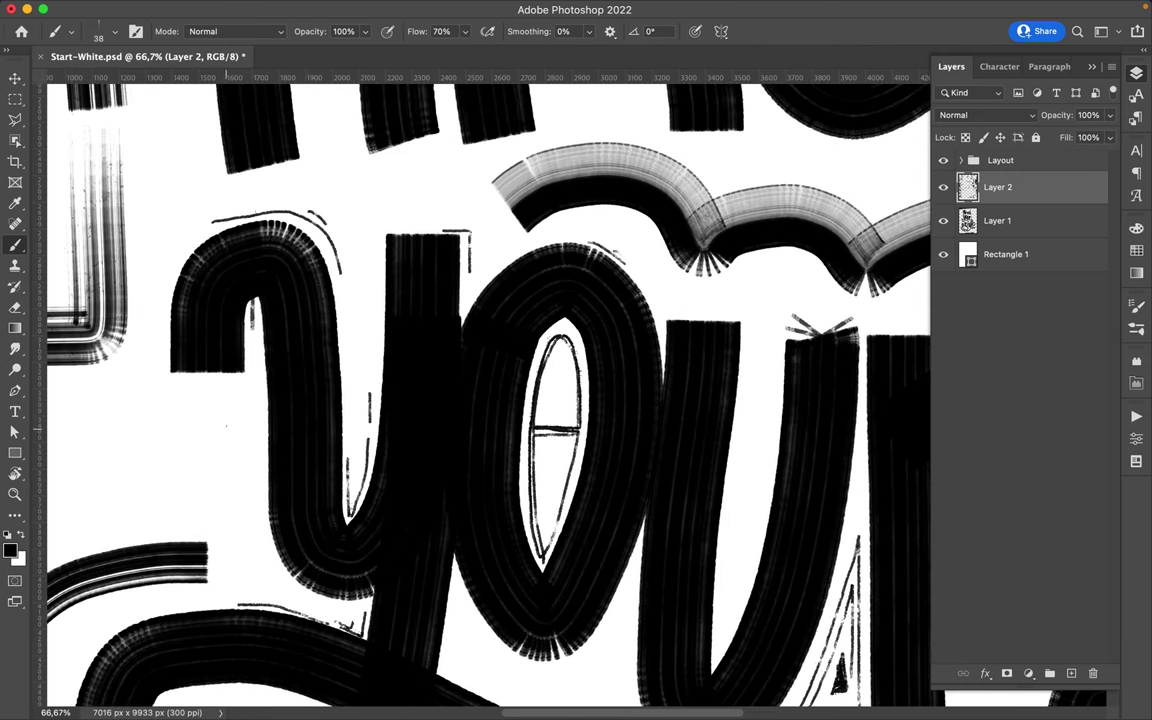
{"action": "scroll", "coordinate": [352, 342], "scroll_direction": "down", "scroll_amount": 5}
{"action": "scroll", "coordinate": [352, 342], "scroll_direction": "left", "scroll_amount": 2}
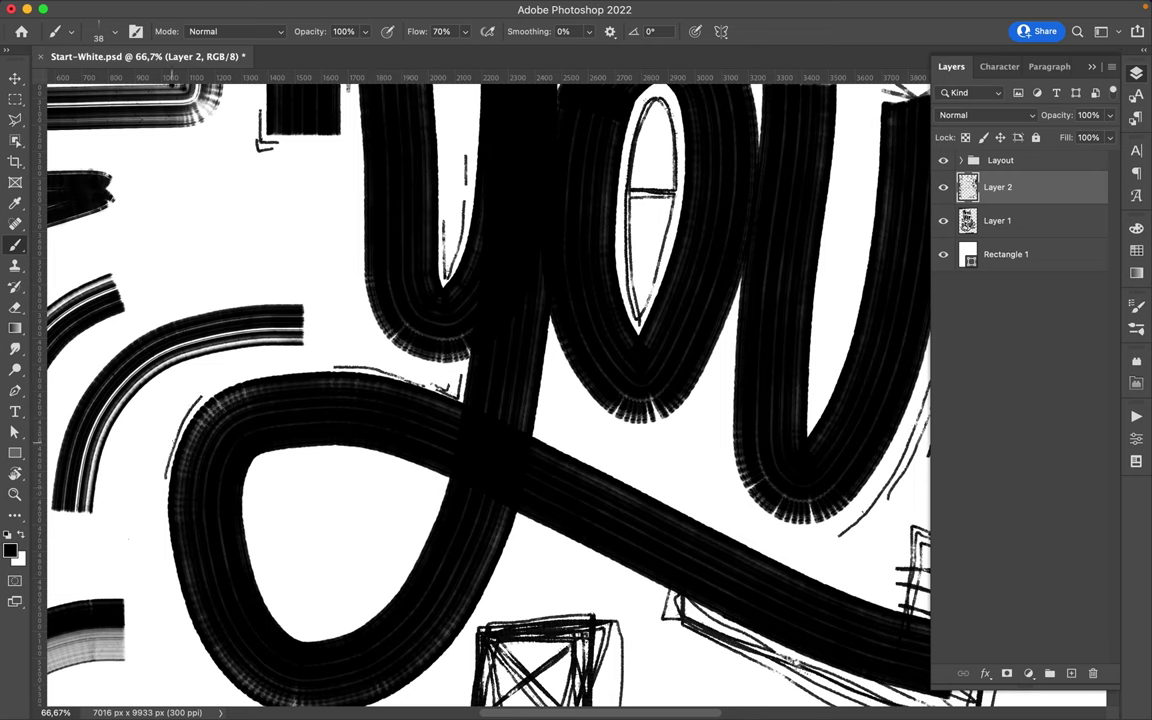
{"action": "scroll", "coordinate": [488, 395], "scroll_direction": "right", "scroll_amount": 5}
{"action": "scroll", "coordinate": [488, 395], "scroll_direction": "down", "scroll_amount": 2}
{"action": "scroll", "coordinate": [488, 395], "scroll_direction": "right", "scroll_amount": 3}
{"action": "scroll", "coordinate": [488, 395], "scroll_direction": "up", "scroll_amount": 4}
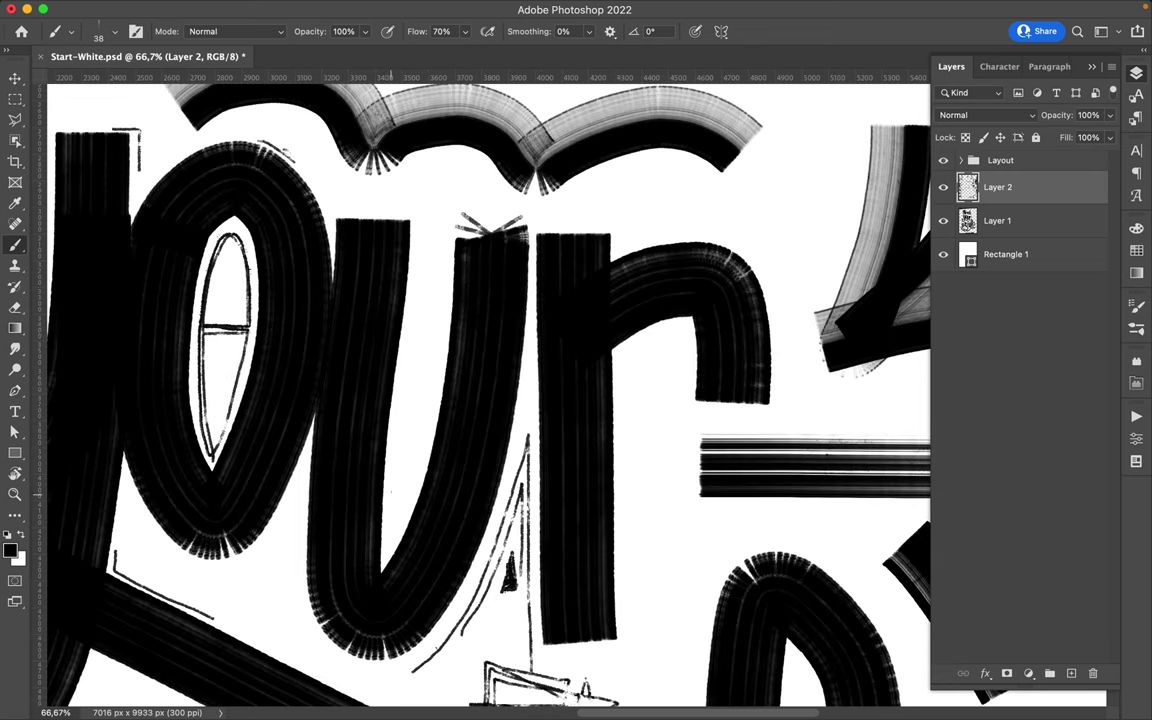
{"action": "scroll", "coordinate": [625, 422], "scroll_direction": "left", "scroll_amount": 2}
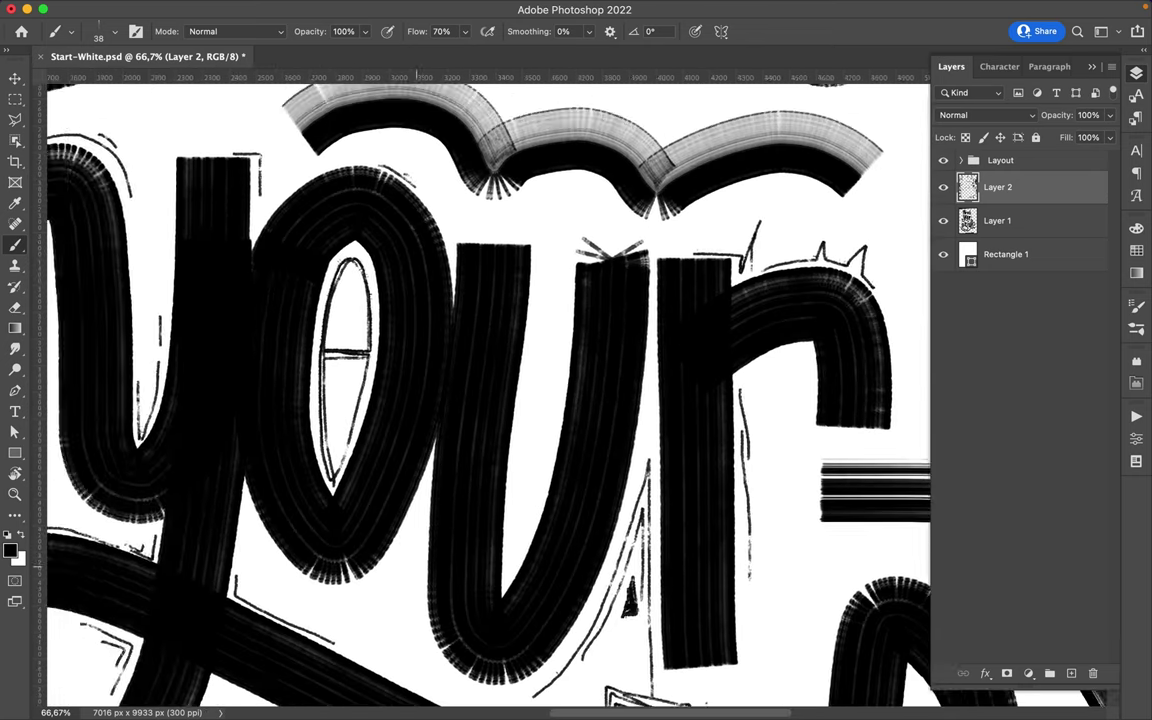
{"action": "scroll", "coordinate": [277, 265], "scroll_direction": "up", "scroll_amount": 8}
{"action": "scroll", "coordinate": [277, 265], "scroll_direction": "left", "scroll_amount": 5}
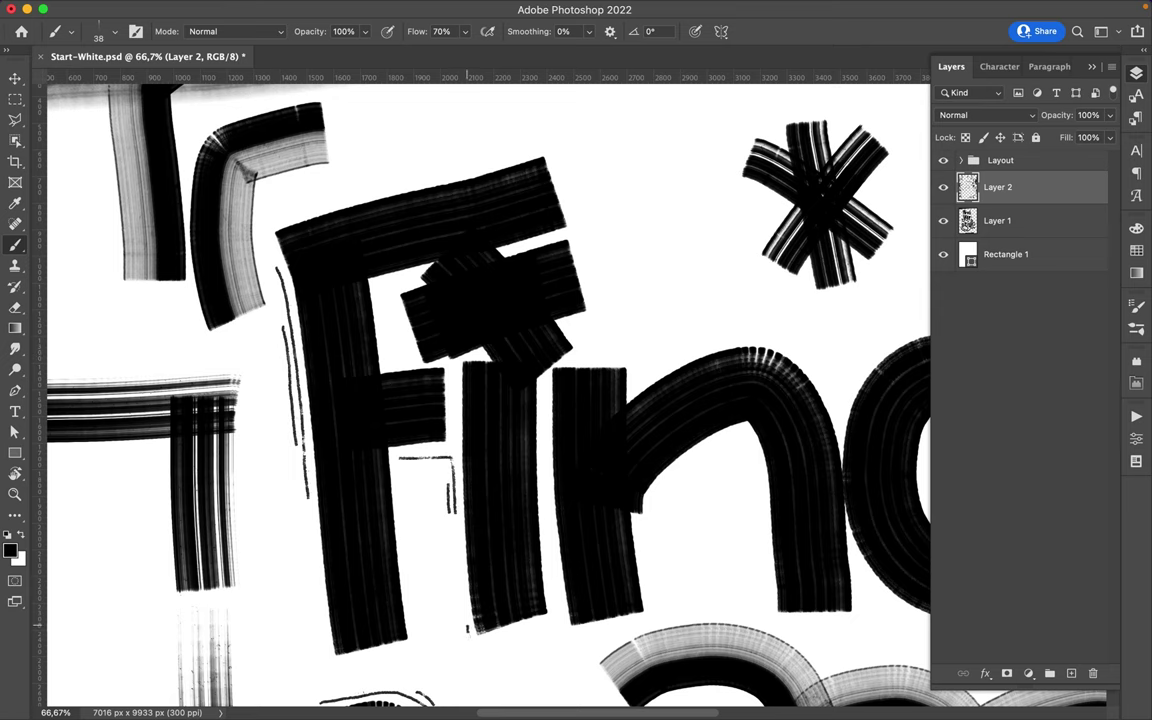
{"action": "scroll", "coordinate": [560, 400], "scroll_direction": "right", "scroll_amount": 4}
{"action": "scroll", "coordinate": [560, 400], "scroll_direction": "down", "scroll_amount": 1}
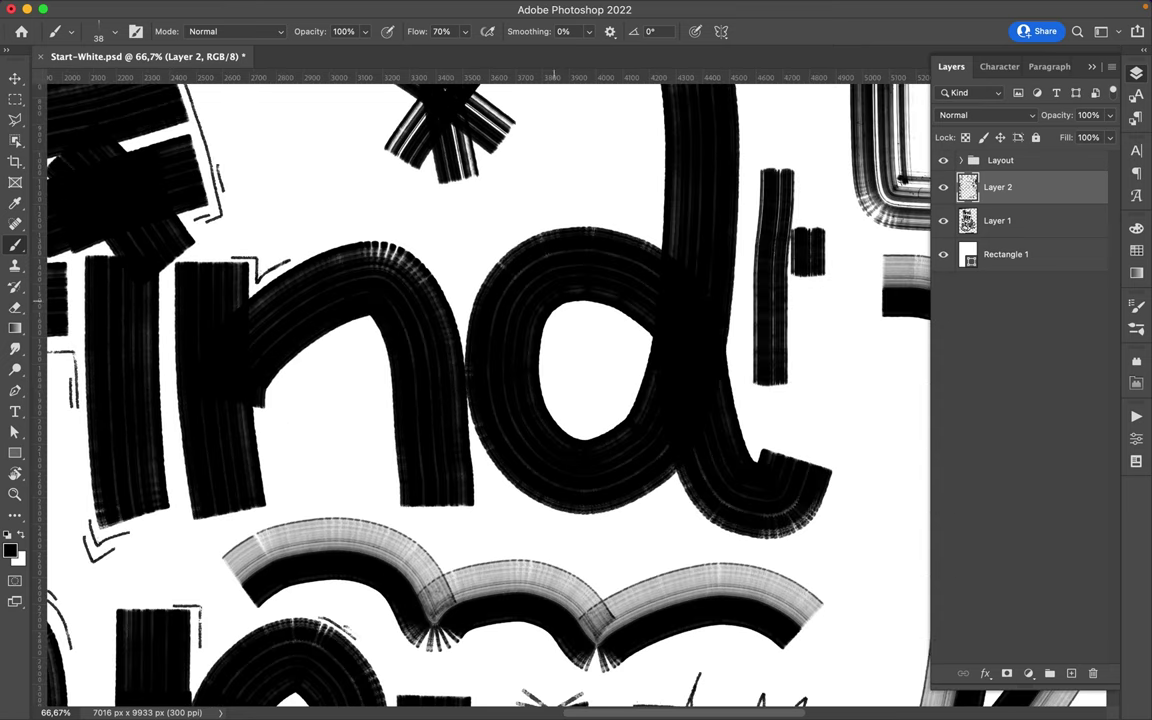
Thicken the sketchy pencil ring inside the 'd' with three more strokes
{"action": "left_click_drag", "start_coordinate": [638, 340], "coordinate": [565, 420]}
{"action": "left_click_drag", "start_coordinate": [560, 320], "coordinate": [645, 365]}
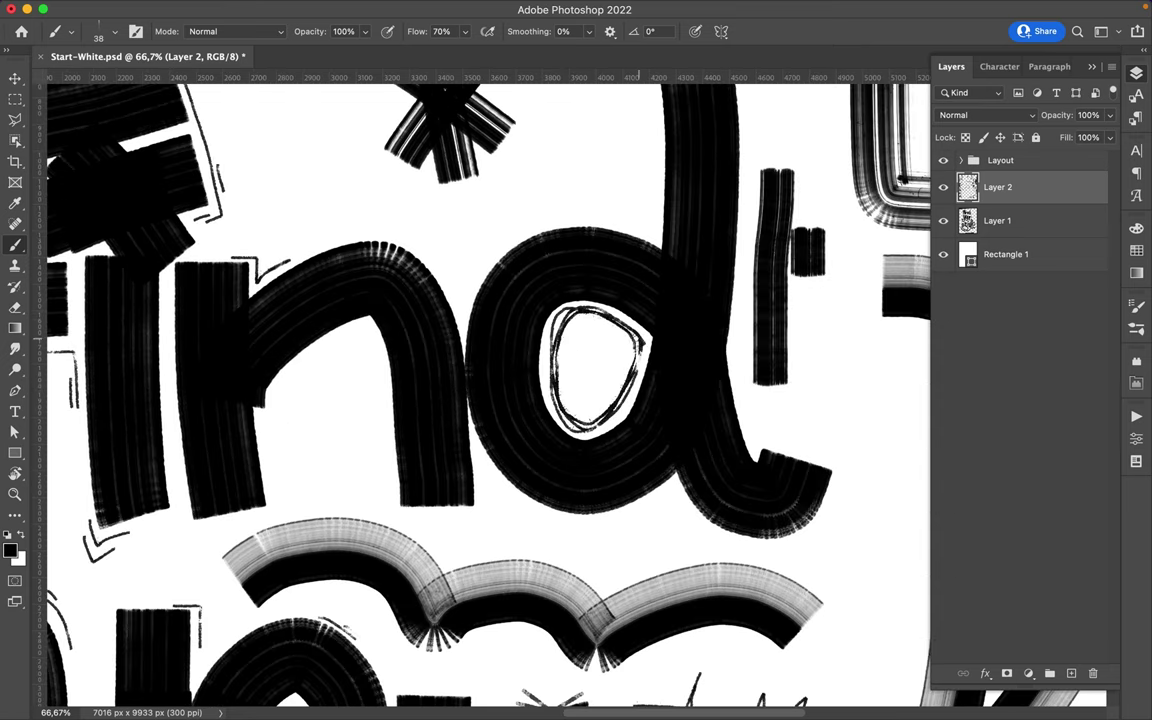
{"action": "left_click_drag", "start_coordinate": [600, 310], "coordinate": [590, 420]}
{"action": "scroll", "coordinate": [409, 385], "scroll_direction": "up", "scroll_amount": 1}
{"action": "scroll", "coordinate": [409, 385], "scroll_direction": "right", "scroll_amount": 1}
{"action": "scroll", "coordinate": [540, 250], "scroll_direction": "up", "scroll_amount": 2}
{"action": "scroll", "coordinate": [645, 285], "scroll_direction": "down", "scroll_amount": 5}
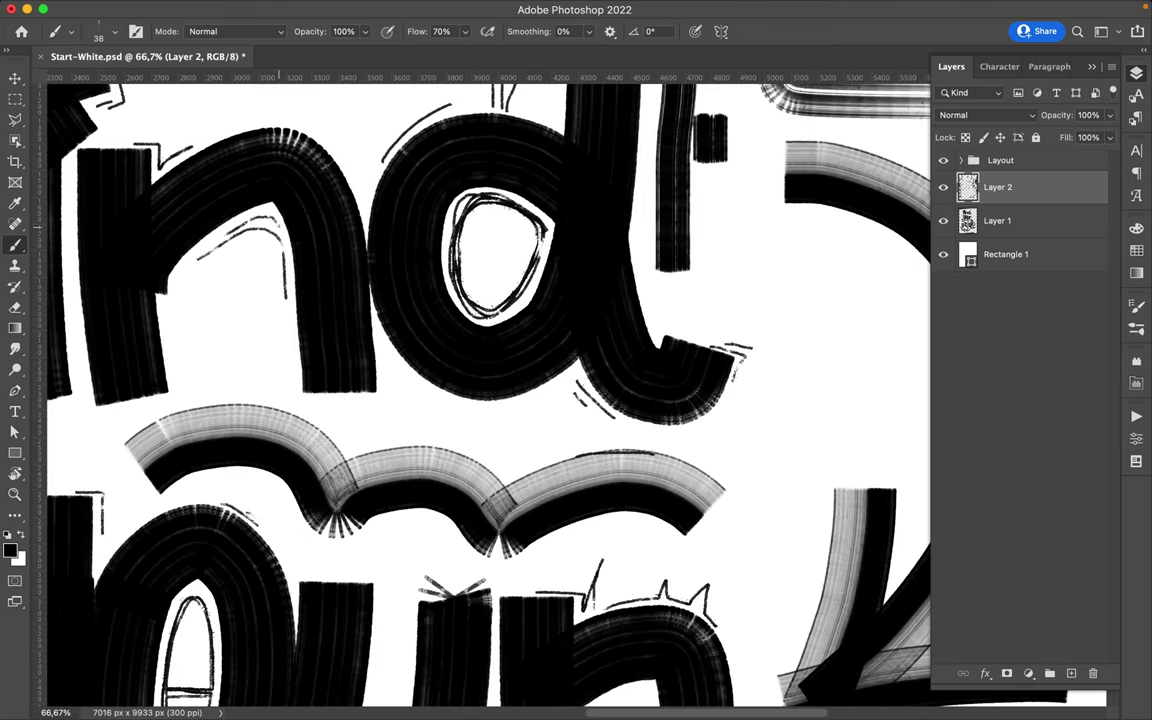
Sketch a small scribbled box beside 'your' and add extra strokes nearby
{"action": "scroll", "coordinate": [490, 395], "scroll_direction": "left", "scroll_amount": 2}
{"action": "scroll", "coordinate": [490, 395], "scroll_direction": "down", "scroll_amount": 1}
{"action": "scroll", "coordinate": [535, 240], "scroll_direction": "left", "scroll_amount": 3}
{"action": "scroll", "coordinate": [535, 240], "scroll_direction": "down", "scroll_amount": 1}
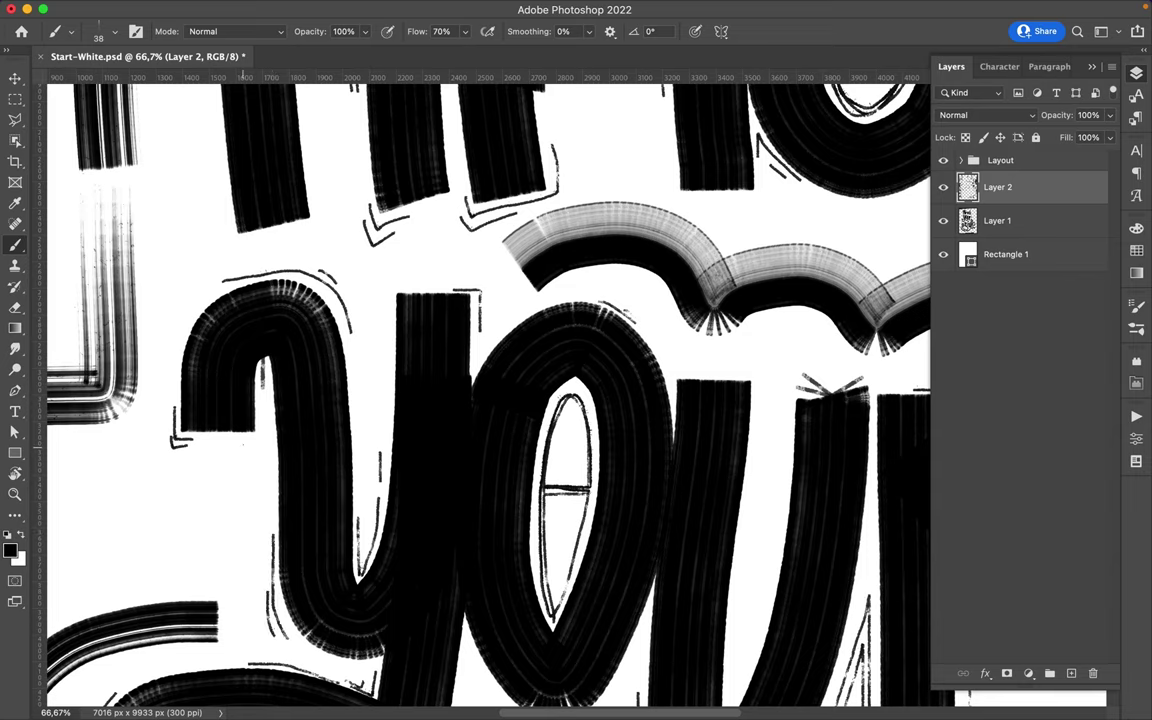
{"action": "scroll", "coordinate": [242, 300], "scroll_direction": "left", "scroll_amount": 1}
{"action": "scroll", "coordinate": [381, 290], "scroll_direction": "down", "scroll_amount": 3}
{"action": "scroll", "coordinate": [381, 290], "scroll_direction": "right", "scroll_amount": 2}
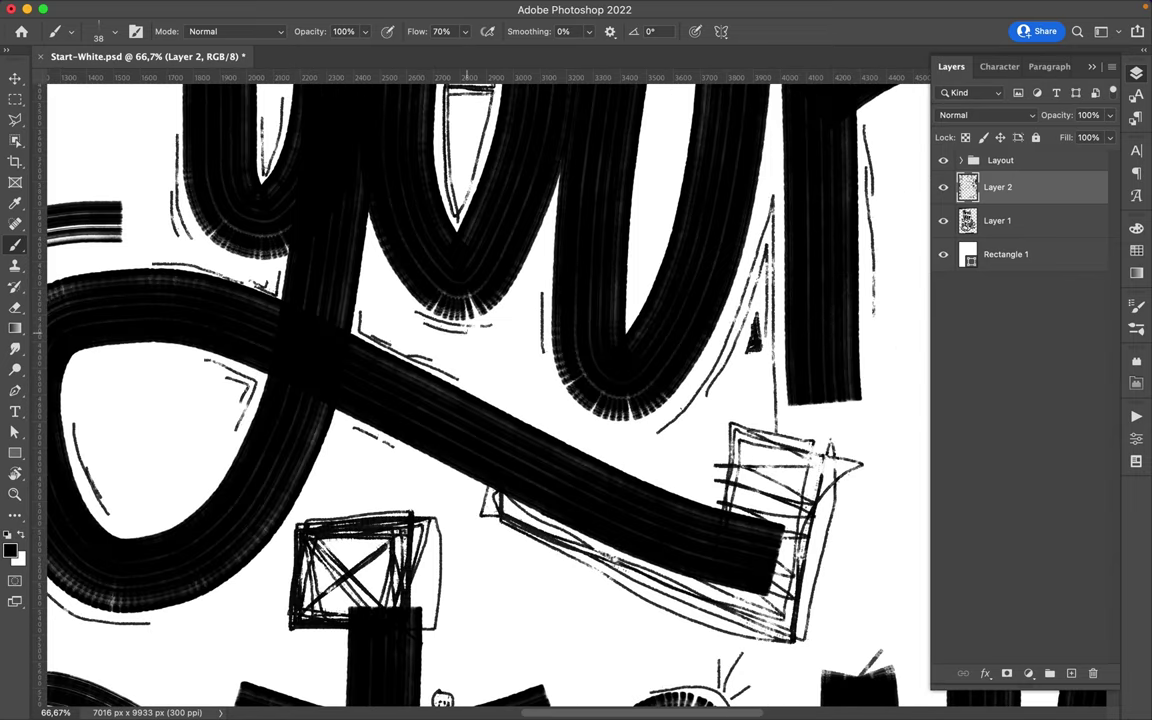
{"action": "scroll", "coordinate": [490, 395], "scroll_direction": "down", "scroll_amount": 2}
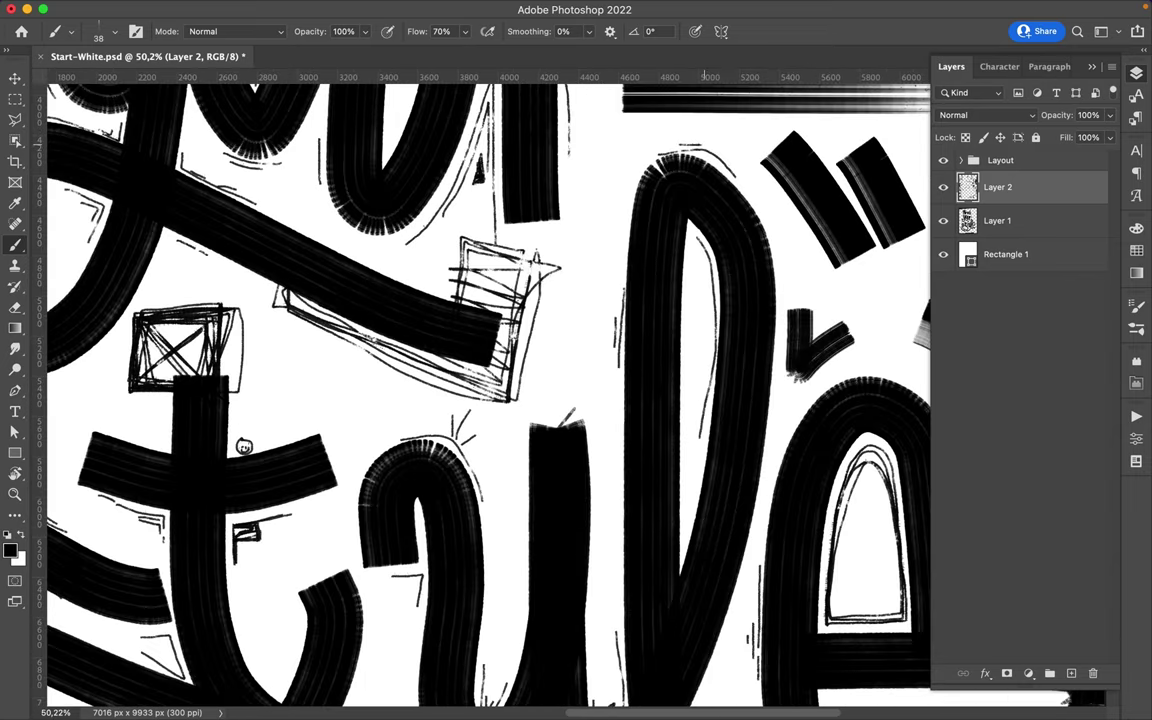
{"action": "scroll", "coordinate": [490, 395], "scroll_direction": "down", "scroll_amount": 3}
{"action": "scroll", "coordinate": [490, 395], "scroll_direction": "right", "scroll_amount": 2}
{"action": "scroll", "coordinate": [490, 395], "scroll_direction": "down", "scroll_amount": 3}
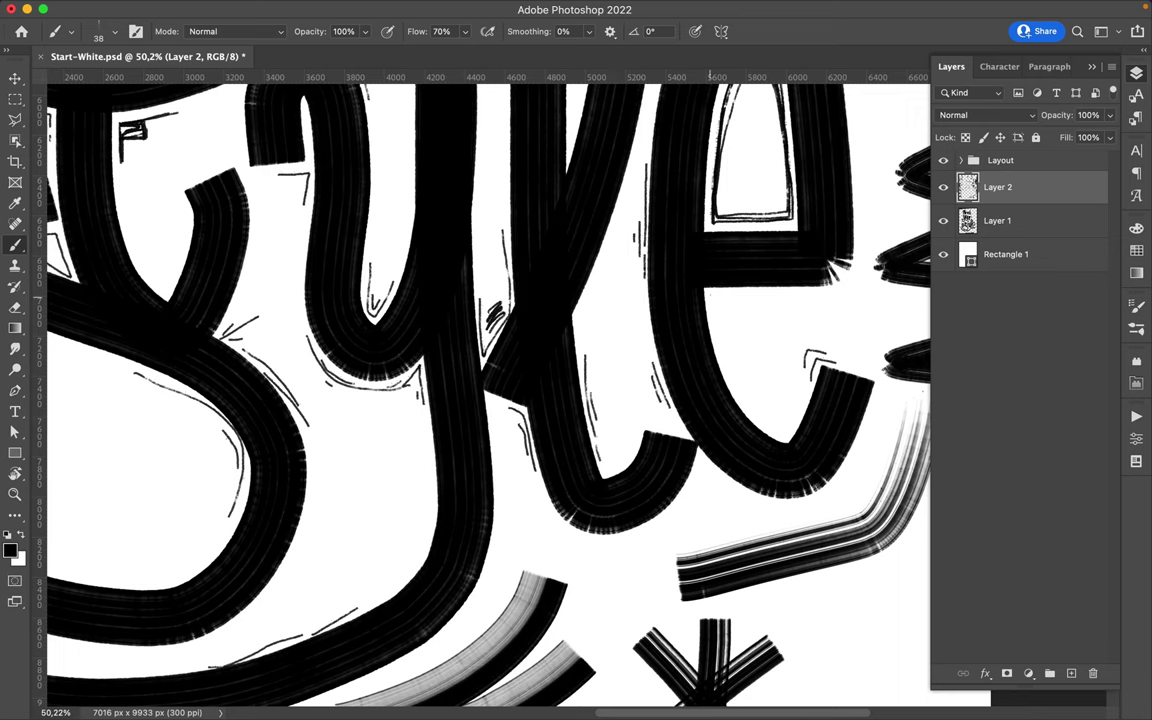
{"action": "scroll", "coordinate": [490, 395], "scroll_direction": "down", "scroll_amount": 1}
{"action": "scroll", "coordinate": [490, 395], "scroll_direction": "right", "scroll_amount": 1}
{"action": "left_click_drag", "start_coordinate": [425, 440], "coordinate": [615, 425]}
{"action": "scroll", "coordinate": [475, 395], "scroll_direction": "down", "scroll_amount": 3}
{"action": "scroll", "coordinate": [475, 395], "scroll_direction": "right", "scroll_amount": 3}
{"action": "left_click_drag", "start_coordinate": [437, 432], "coordinate": [605, 405]}
{"action": "left_click_drag", "start_coordinate": [450, 520], "coordinate": [612, 515]}
{"action": "left_click_drag", "start_coordinate": [440, 460], "coordinate": [555, 372]}
Pick the larger 75 px brush preset
{"action": "scroll", "coordinate": [475, 395], "scroll_direction": "down", "scroll_amount": 3}
{"action": "scroll", "coordinate": [475, 395], "scroll_direction": "up", "scroll_amount": 4}
{"action": "right_click", "coordinate": [445, 230]}
{"action": "double_click", "coordinate": [514, 640]}
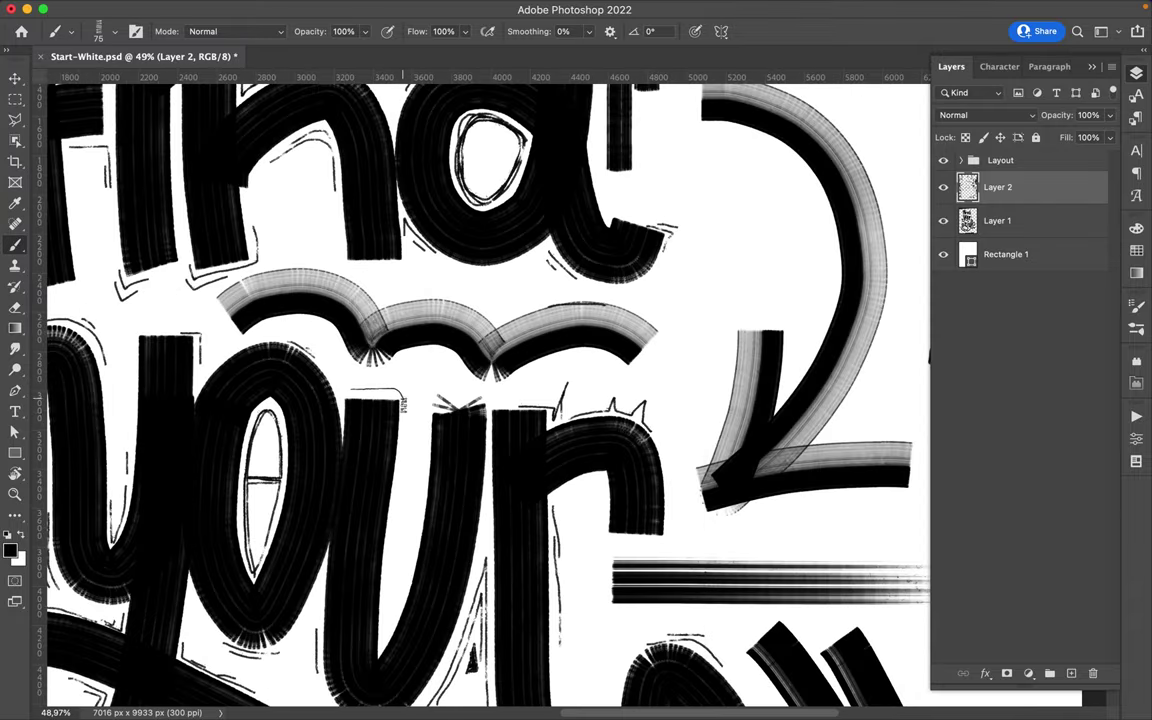
{"action": "scroll", "coordinate": [401, 396], "scroll_direction": "left", "scroll_amount": 3}
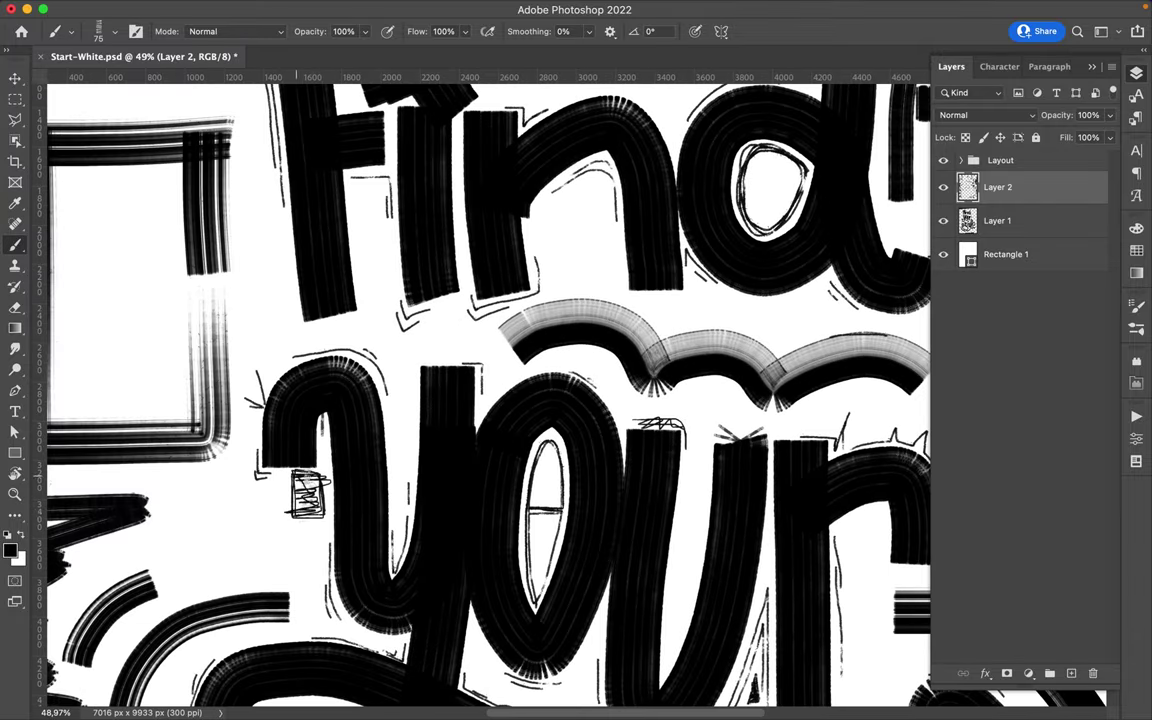
Sketch a rectangle beside the 'd' and fill it with scribbles
{"action": "scroll", "coordinate": [490, 400], "scroll_direction": "right", "scroll_amount": 5}
{"action": "scroll", "coordinate": [490, 400], "scroll_direction": "up", "scroll_amount": 2}
{"action": "mouse_move", "coordinate": [390, 305]}
{"action": "left_mouse_down"}
{"action": "mouse_move", "coordinate": [445, 408]}
{"action": "mouse_move", "coordinate": [388, 318]}
{"action": "mouse_move", "coordinate": [440, 340]}
{"action": "mouse_move", "coordinate": [395, 375]}
{"action": "mouse_move", "coordinate": [405, 395]}
{"action": "left_mouse_up"}
{"action": "left_click_drag", "start_coordinate": [398, 330], "coordinate": [405, 390]}
Draw a zigzag-filled box and a scribble-filled circle above 'Find'
{"action": "scroll", "coordinate": [490, 400], "scroll_direction": "left", "scroll_amount": 5}
{"action": "right_click", "coordinate": [405, 225]}
{"action": "double_click", "coordinate": [525, 585]}
{"action": "mouse_move", "coordinate": [364, 228]}
{"action": "left_mouse_down"}
{"action": "mouse_move", "coordinate": [292, 232]}
{"action": "mouse_move", "coordinate": [375, 248]}
{"action": "left_mouse_up"}
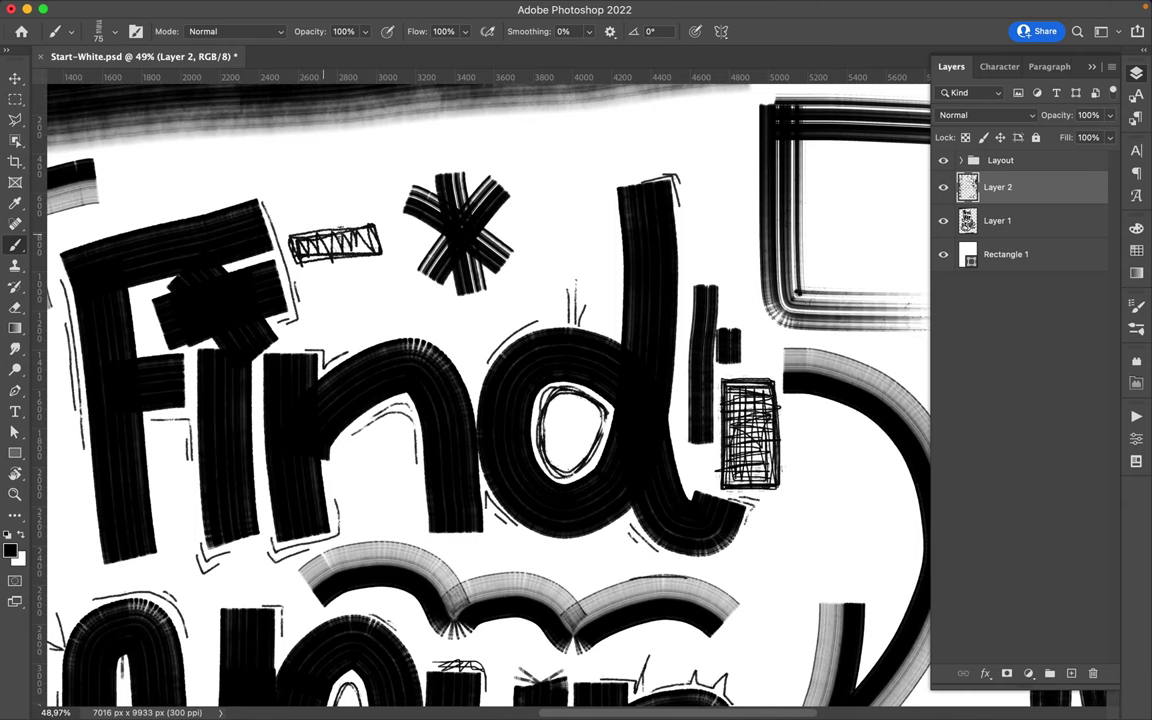
{"action": "scroll", "coordinate": [375, 248], "scroll_direction": "up", "scroll_amount": 3}
{"action": "scroll", "coordinate": [375, 248], "scroll_direction": "left", "scroll_amount": 3}
{"action": "left_click_drag", "start_coordinate": [448, 200], "coordinate": [395, 211]}
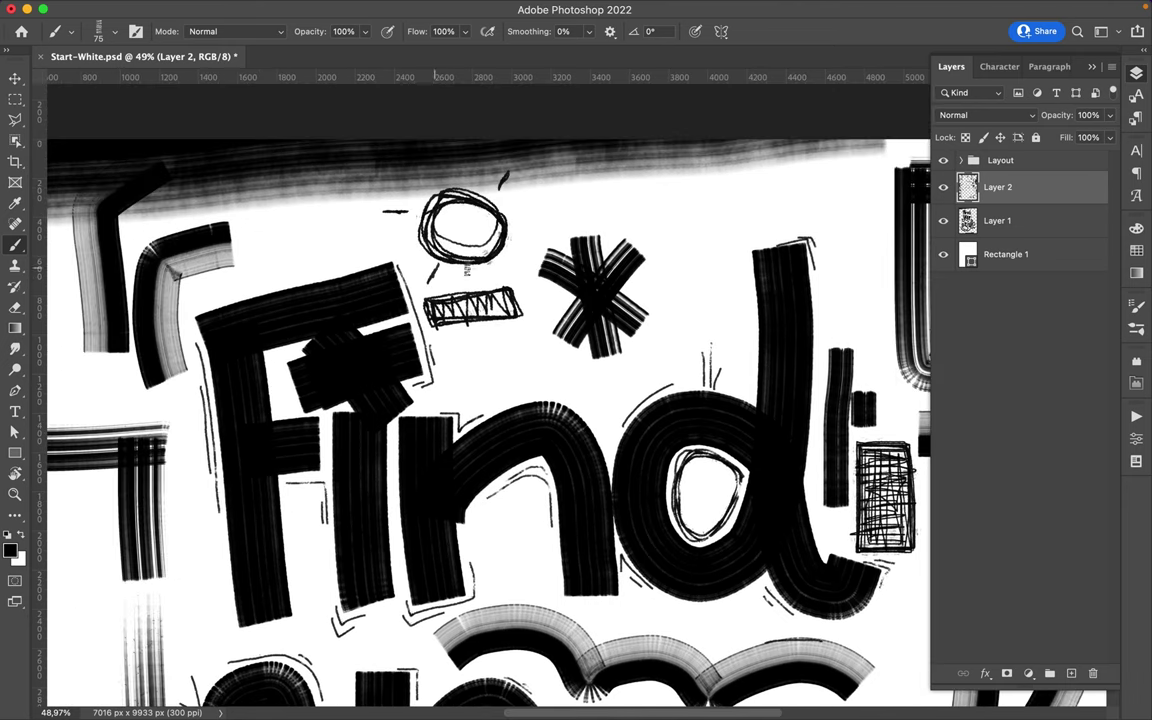
{"action": "mouse_move", "coordinate": [420, 230]}
{"action": "left_mouse_down"}
{"action": "mouse_move", "coordinate": [440, 215]}
{"action": "mouse_move", "coordinate": [420, 225]}
{"action": "left_mouse_up"}
Fill the left frame with zigzag hatching
{"action": "scroll", "coordinate": [420, 225], "scroll_direction": "down", "scroll_amount": 3}
{"action": "scroll", "coordinate": [420, 225], "scroll_direction": "left", "scroll_amount": 3}
{"action": "mouse_move", "coordinate": [300, 200]}
{"action": "left_mouse_down"}
{"action": "mouse_move", "coordinate": [230, 370]}
{"action": "mouse_move", "coordinate": [255, 400]}
{"action": "left_mouse_up"}
{"action": "left_click_drag", "start_coordinate": [285, 180], "coordinate": [215, 430]}
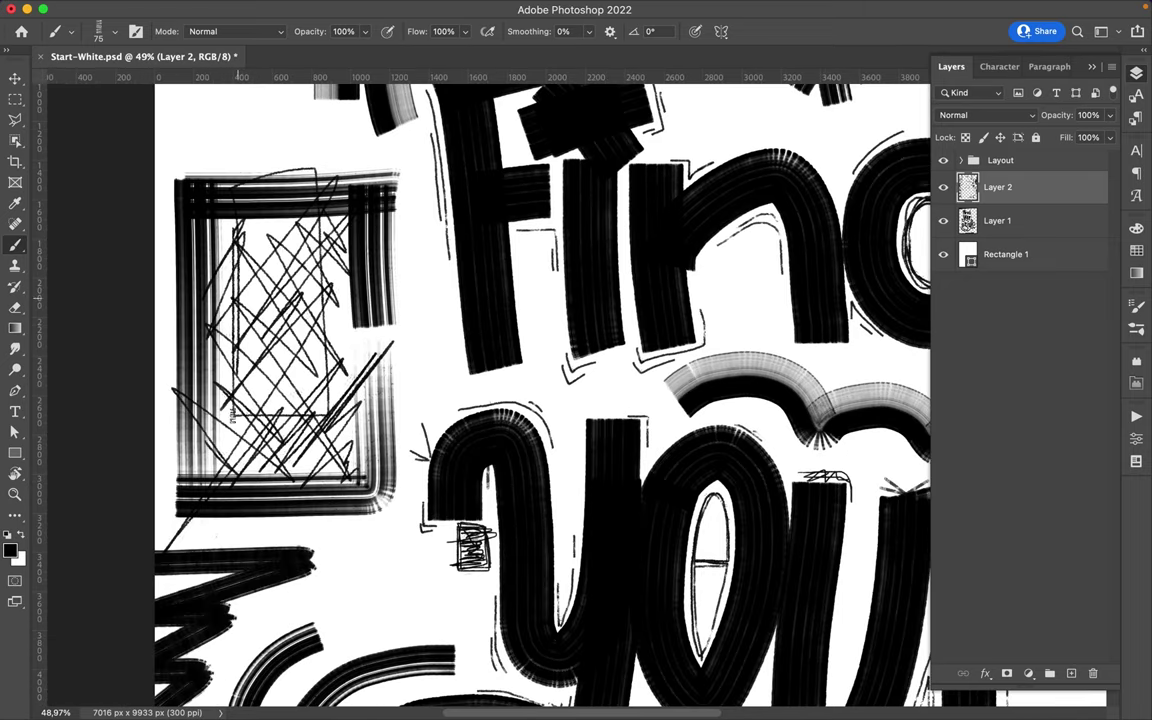
{"action": "left_click_drag", "start_coordinate": [300, 245], "coordinate": [210, 430]}
Sketch pencil lines along the big loop's edge
{"action": "scroll", "coordinate": [540, 400], "scroll_direction": "down", "scroll_amount": 5}
{"action": "scroll", "coordinate": [661, 621], "scroll_direction": "up", "scroll_amount": 5}
{"action": "left_click_drag", "start_coordinate": [283, 407], "coordinate": [266, 489]}
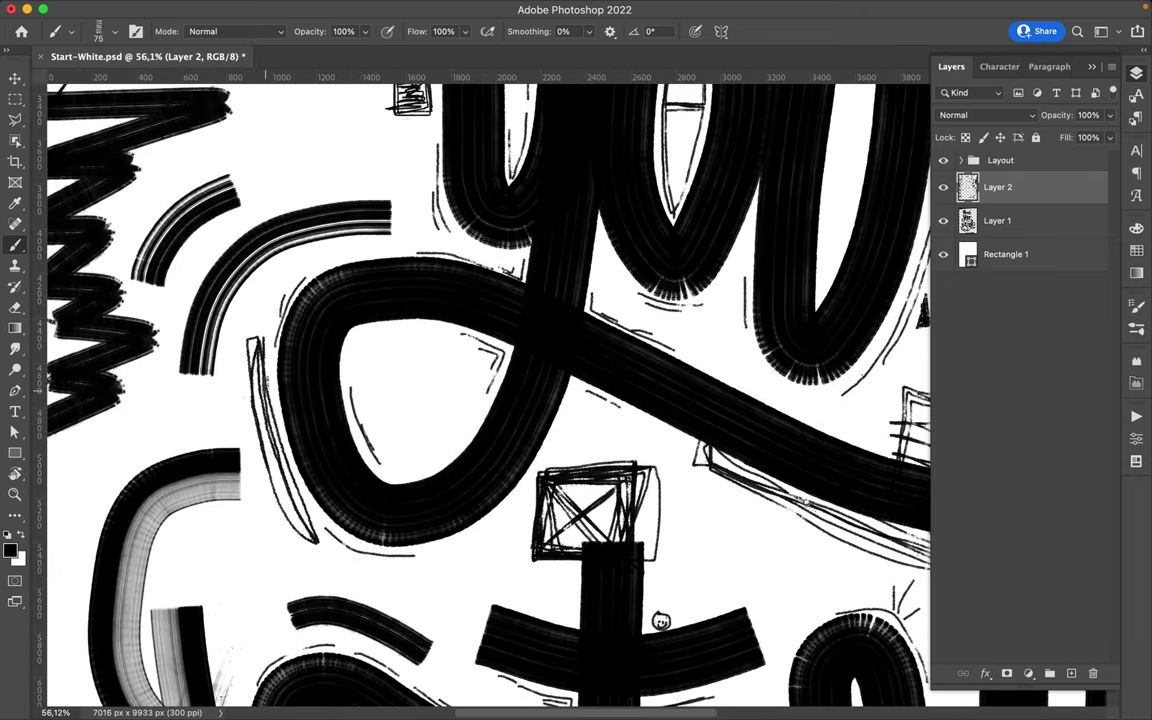
{"action": "left_click_drag", "start_coordinate": [270, 420], "coordinate": [255, 470]}
Hatch a small box near 'style' and densely fill the tall rectangle beside it
{"action": "scroll", "coordinate": [400, 350], "scroll_direction": "down", "scroll_amount": 3}
{"action": "scroll", "coordinate": [400, 350], "scroll_direction": "up", "scroll_amount": 2}
{"action": "left_click_drag", "start_coordinate": [380, 255], "coordinate": [338, 358]}
{"action": "left_click_drag", "start_coordinate": [410, 290], "coordinate": [388, 390]}
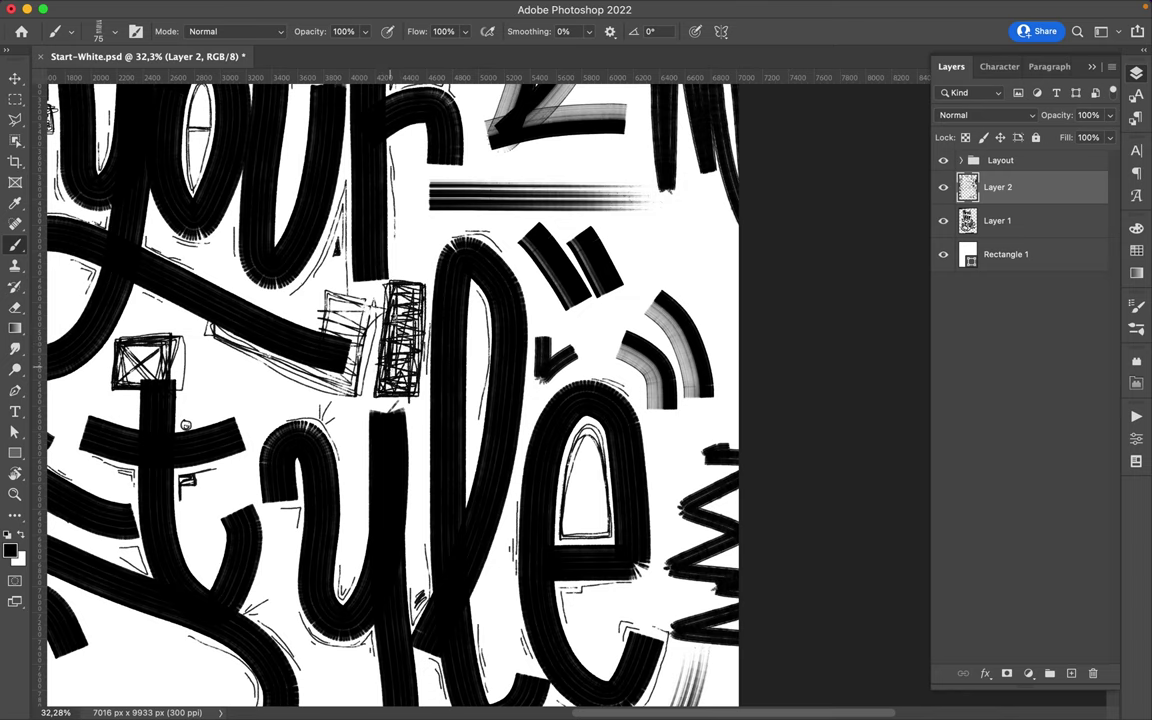
Sketch an X-crossed rectangle at top right, then add new empty Layer 3
{"action": "scroll", "coordinate": [400, 350], "scroll_direction": "right", "scroll_amount": 3}
{"action": "left_click_drag", "start_coordinate": [442, 178], "coordinate": [533, 255]}
{"action": "left_click_drag", "start_coordinate": [444, 250], "coordinate": [520, 215]}
{"action": "scroll", "coordinate": [459, 239], "scroll_direction": "up", "scroll_amount": 3}
{"action": "left_click_drag", "start_coordinate": [440, 145], "coordinate": [595, 270]}
{"action": "left_click_drag", "start_coordinate": [595, 140], "coordinate": [440, 275]}
{"action": "scroll", "coordinate": [500, 300], "scroll_direction": "down", "scroll_amount": 5}
{"action": "key", "text": "super+shift+alt+n"}
Switch to a thin 1 px brush and scribble faint hatching at the top left
{"action": "right_click", "coordinate": [411, 380]}
{"action": "scroll", "coordinate": [431, 244], "scroll_direction": "up", "scroll_amount": 2}
{"action": "key", "text": "Escape"}
{"action": "left_click_drag", "start_coordinate": [180, 150], "coordinate": [135, 225]}
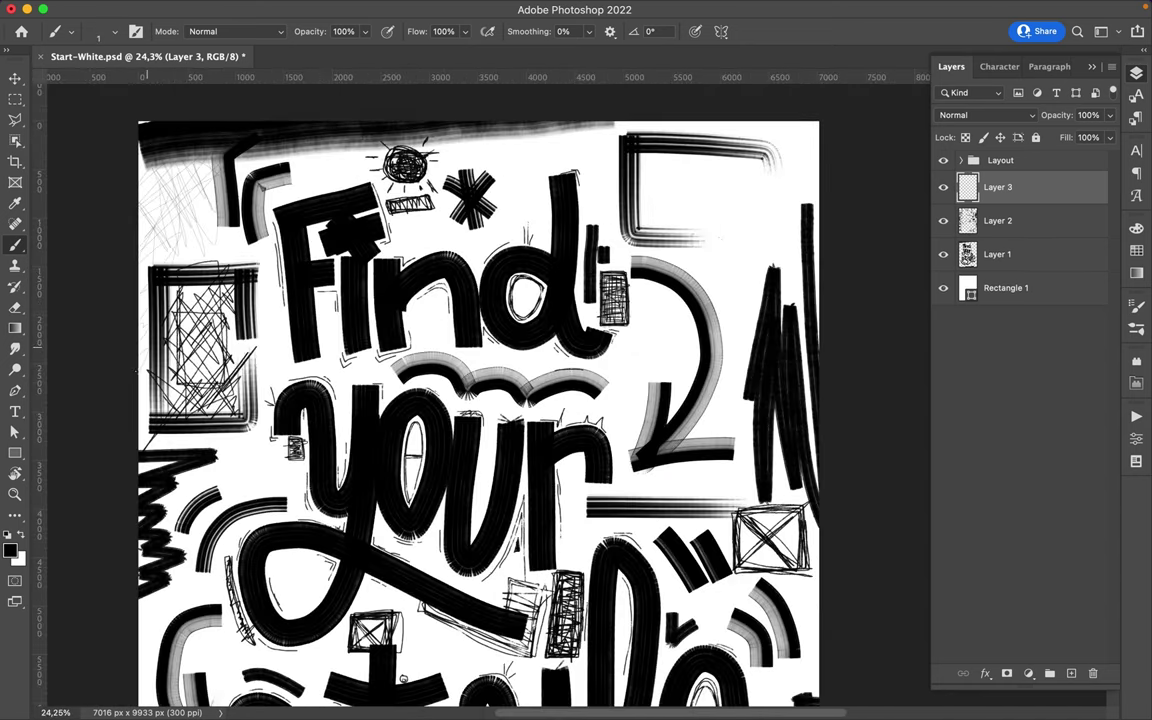
{"action": "scroll", "coordinate": [176, 465], "scroll_direction": "down", "scroll_amount": 4}
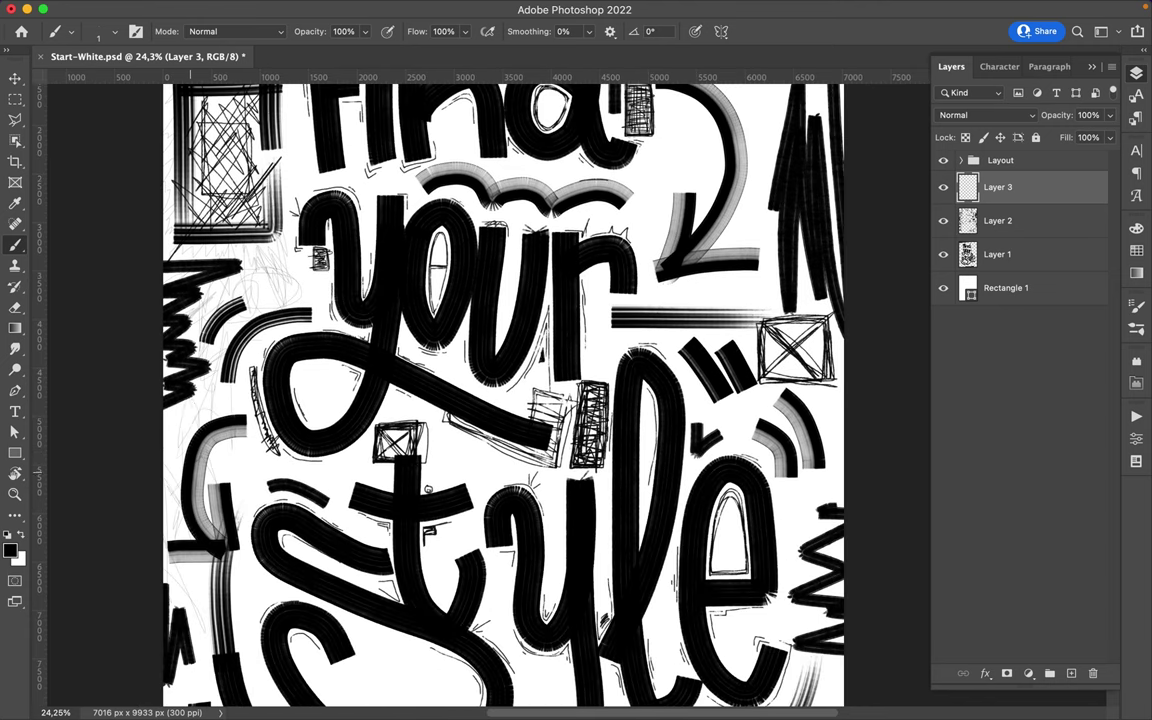
{"action": "scroll", "coordinate": [172, 478], "scroll_direction": "down", "scroll_amount": 5}
Add faint hatching above the 4POLLO footer, across the lower right, and along the top right
{"action": "mouse_move", "coordinate": [248, 500]}
{"action": "left_mouse_down"}
{"action": "mouse_move", "coordinate": [441, 540]}
{"action": "mouse_move", "coordinate": [165, 548]}
{"action": "left_mouse_up"}
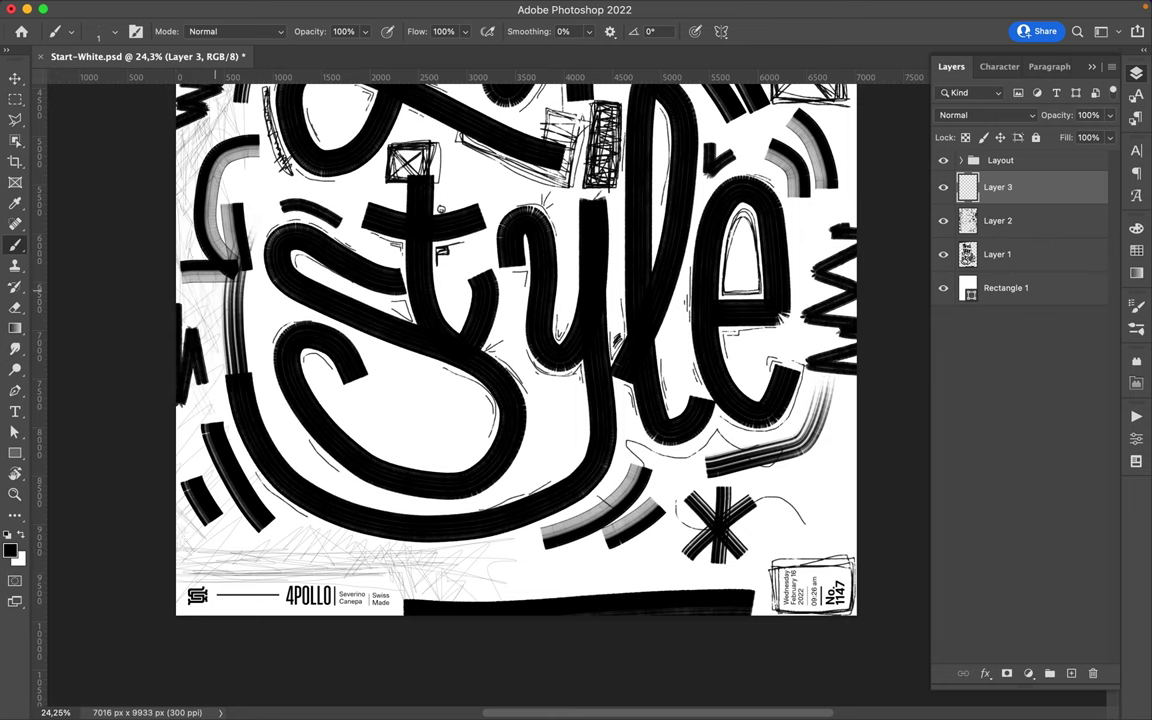
{"action": "mouse_move", "coordinate": [790, 437]}
{"action": "left_mouse_down"}
{"action": "mouse_move", "coordinate": [690, 500]}
{"action": "mouse_move", "coordinate": [610, 520]}
{"action": "mouse_move", "coordinate": [571, 590]}
{"action": "left_mouse_up"}
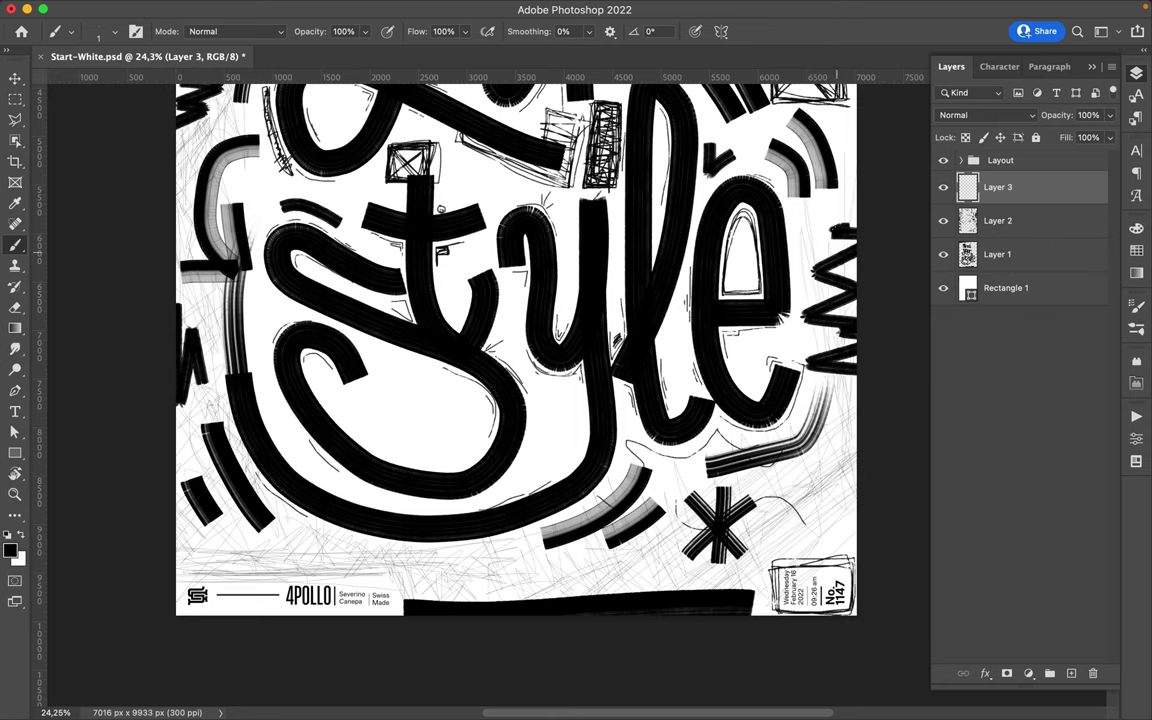
{"action": "scroll", "coordinate": [440, 208], "scroll_direction": "up", "scroll_amount": 10}
{"action": "scroll", "coordinate": [440, 208], "scroll_direction": "up", "scroll_amount": 5}
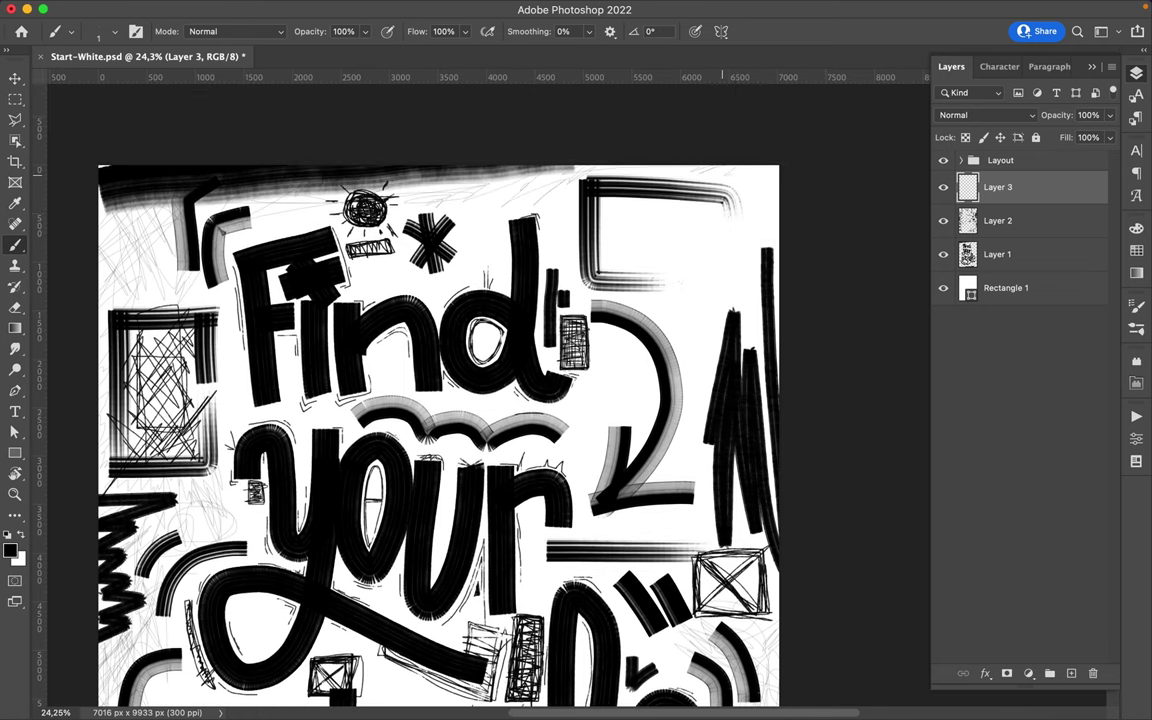
{"action": "left_click_drag", "start_coordinate": [779, 160], "coordinate": [466, 178]}
{"action": "left_click_drag", "start_coordinate": [676, 157], "coordinate": [600, 480]}
{"action": "scroll", "coordinate": [410, 210], "scroll_direction": "down", "scroll_amount": 7}
{"action": "scroll", "coordinate": [410, 210], "scroll_direction": "down", "scroll_amount": 3}
Paint a dark textured stroke inside the S with a 250 px textured brush
{"action": "right_click", "coordinate": [450, 205]}
{"action": "double_click", "coordinate": [560, 470]}
{"action": "left_click_drag", "start_coordinate": [345, 425], "coordinate": [423, 420]}
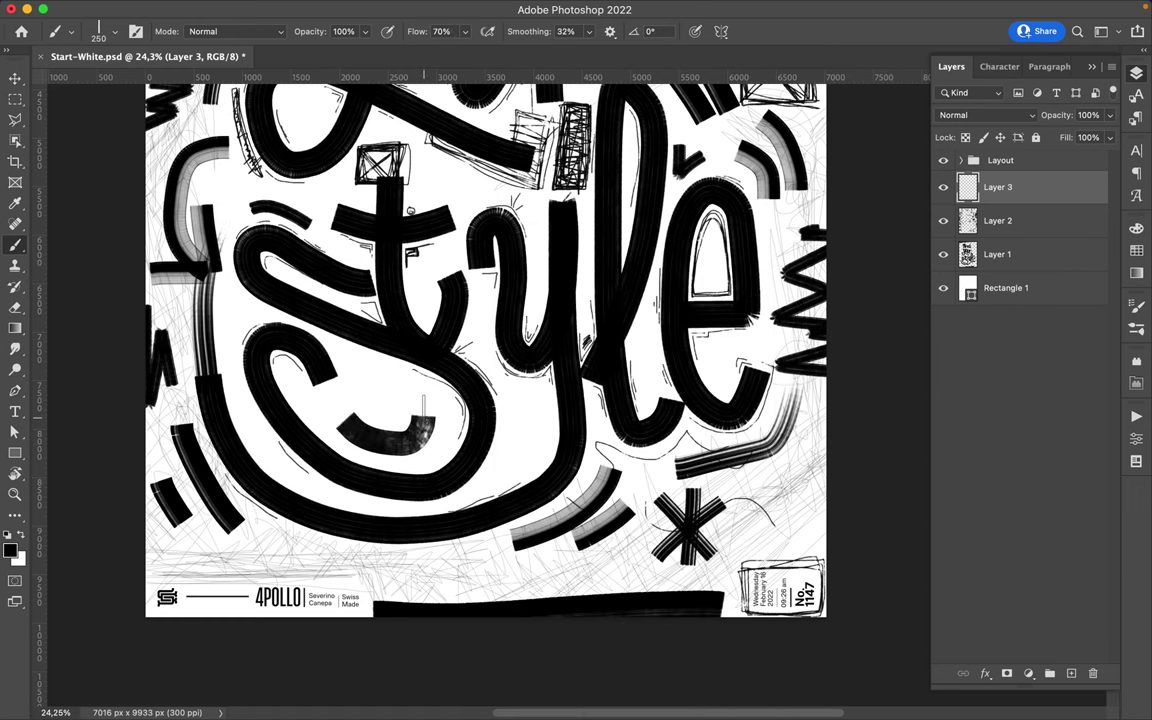
{"action": "scroll", "coordinate": [423, 410], "scroll_direction": "up", "scroll_amount": 5}
{"action": "scroll", "coordinate": [423, 410], "scroll_direction": "down", "scroll_amount": 3}
{"action": "scroll", "coordinate": [478, 545], "scroll_direction": "down", "scroll_amount": 3}
Switch to a 44 px brush and fill the left rectangle outline with zigzag strokes
{"action": "right_click", "coordinate": [478, 545]}
{"action": "key", "text": "Escape"}
{"action": "right_click", "coordinate": [476, 545]}
{"action": "scroll", "coordinate": [610, 560], "scroll_direction": "down", "scroll_amount": 5}
{"action": "scroll", "coordinate": [610, 580], "scroll_direction": "down", "scroll_amount": 5}
{"action": "left_click", "coordinate": [595, 612]}
{"action": "scroll", "coordinate": [596, 600], "scroll_direction": "down", "scroll_amount": 5}
{"action": "left_click", "coordinate": [596, 610]}
{"action": "scroll", "coordinate": [596, 590], "scroll_direction": "down", "scroll_amount": 5}
{"action": "left_click", "coordinate": [596, 586]}
{"action": "scroll", "coordinate": [596, 586], "scroll_direction": "up", "scroll_amount": 5}
{"action": "key", "text": "Escape"}
{"action": "mouse_move", "coordinate": [145, 560]}
{"action": "left_mouse_down"}
{"action": "mouse_move", "coordinate": [145, 431]}
{"action": "mouse_move", "coordinate": [150, 555]}
{"action": "mouse_move", "coordinate": [149, 442]}
{"action": "mouse_move", "coordinate": [261, 384]}
{"action": "mouse_move", "coordinate": [150, 550]}
{"action": "mouse_move", "coordinate": [245, 578]}
{"action": "left_mouse_up"}
Add dash texture inside the sketched triangle near the 't'
{"action": "scroll", "coordinate": [245, 578], "scroll_direction": "down", "scroll_amount": 5}
{"action": "scroll", "coordinate": [245, 578], "scroll_direction": "left", "scroll_amount": 5}
{"action": "left_click_drag", "start_coordinate": [285, 232], "coordinate": [226, 315]}
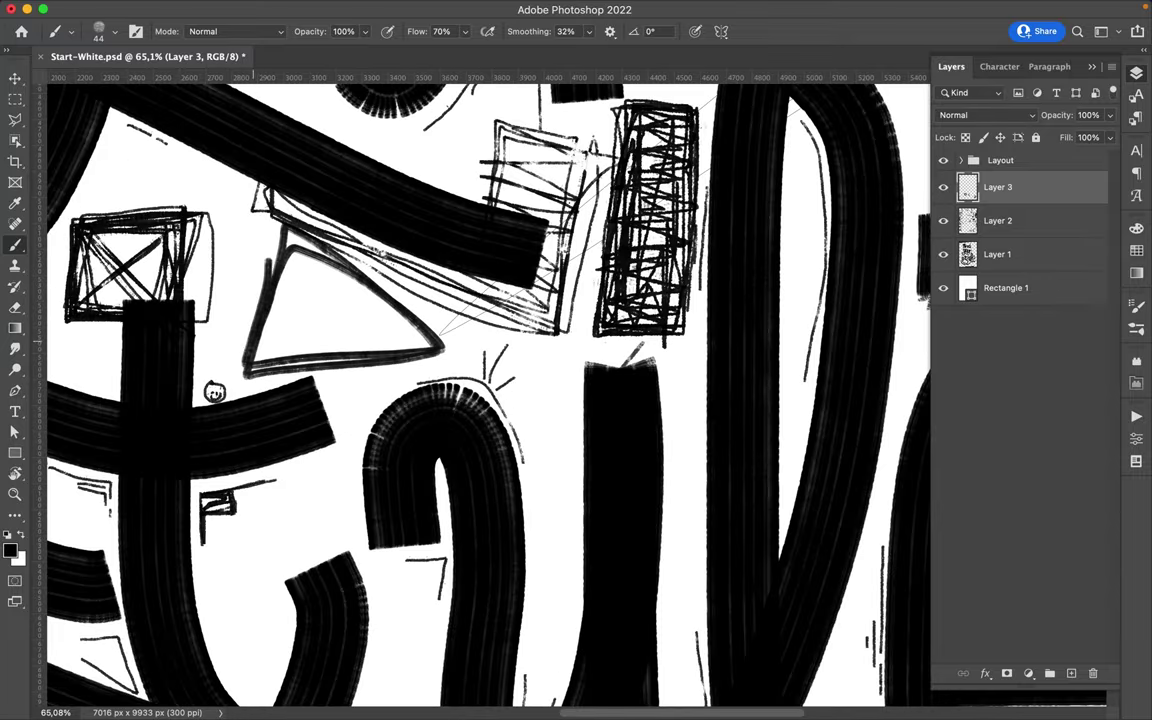
{"action": "scroll", "coordinate": [321, 321], "scroll_direction": "down", "scroll_amount": 2}
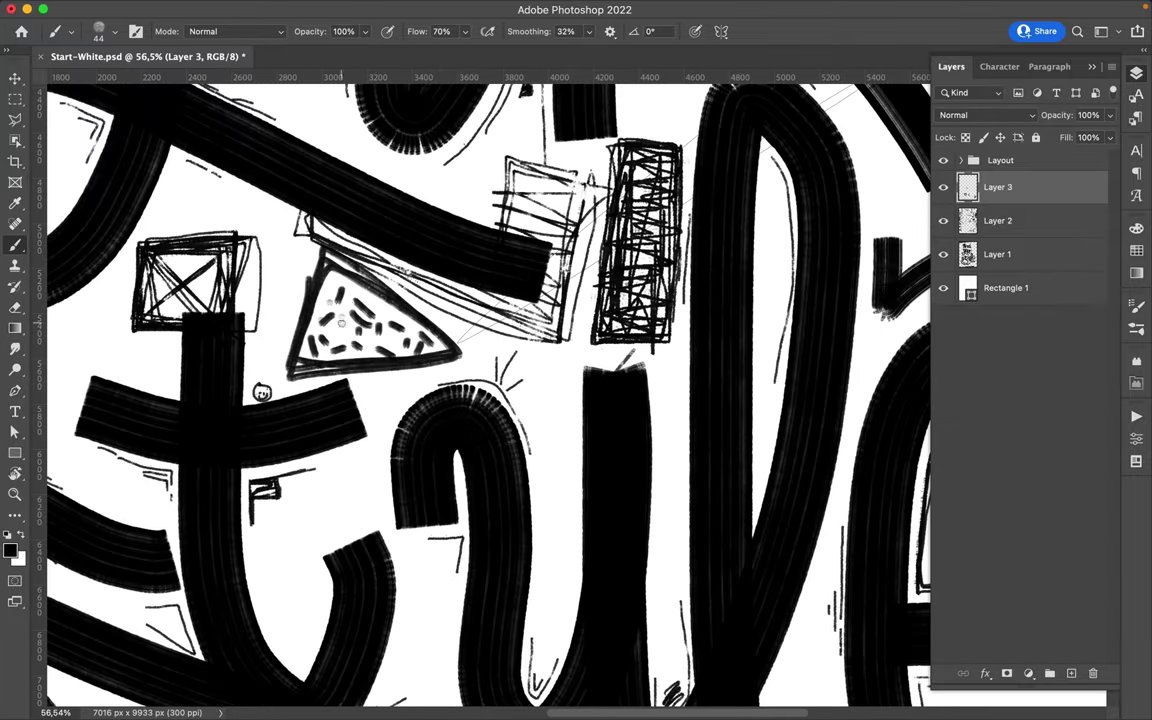
{"action": "scroll", "coordinate": [261, 392], "scroll_direction": "down", "scroll_amount": 5}
{"action": "scroll", "coordinate": [261, 392], "scroll_direction": "right", "scroll_amount": 3}
{"action": "scroll", "coordinate": [300, 300], "scroll_direction": "up", "scroll_amount": 3}
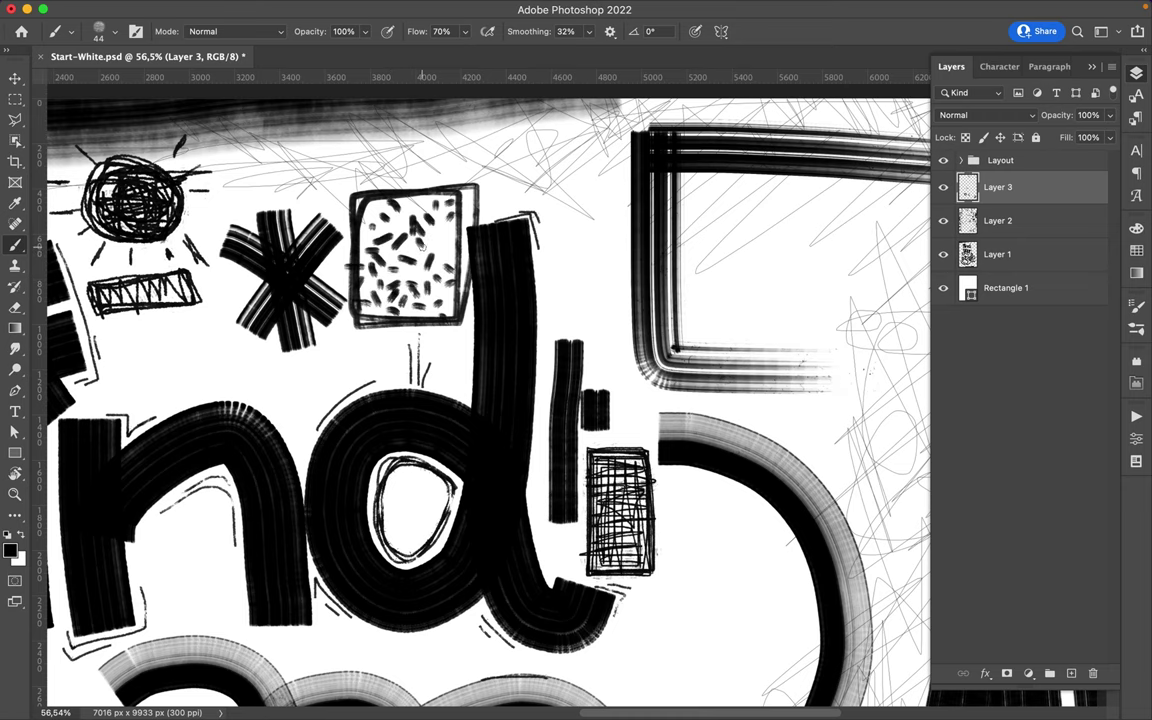
{"action": "scroll", "coordinate": [352, 197], "scroll_direction": "down", "scroll_amount": 5}
{"action": "scroll", "coordinate": [268, 362], "scroll_direction": "up", "scroll_amount": 5}
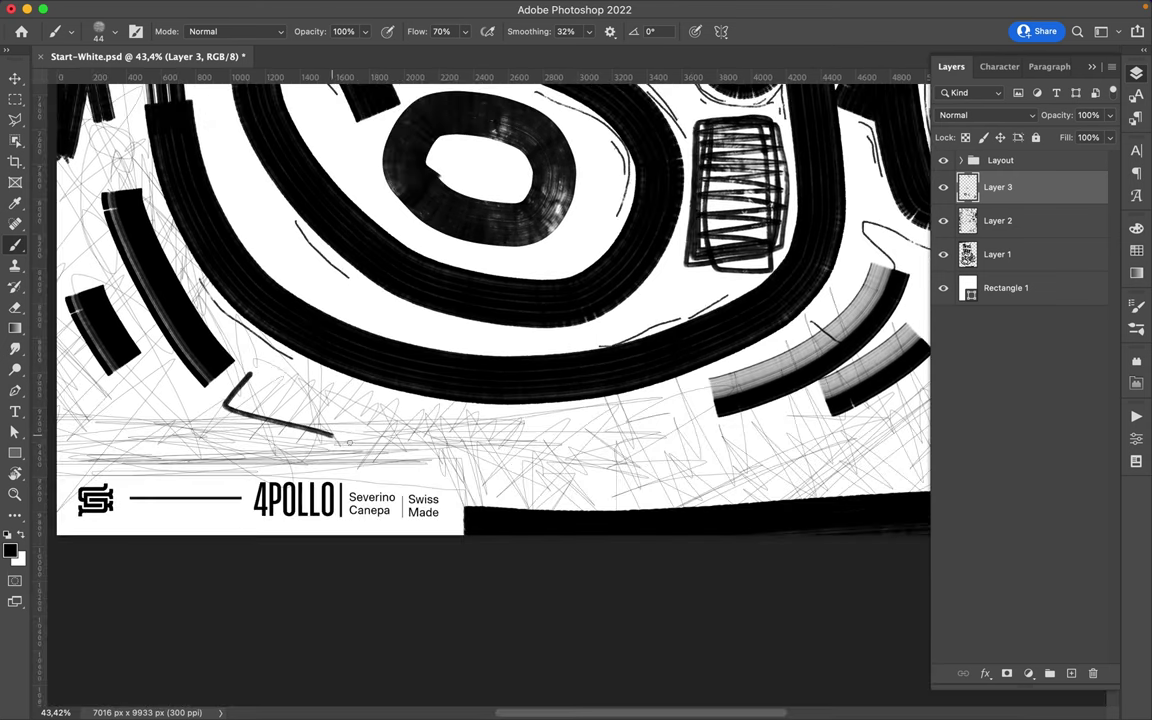
Draw three sketchy boxes in a row at the bottom and mark X's inside them
{"action": "left_click_drag", "start_coordinate": [378, 412], "coordinate": [376, 448]}
{"action": "left_click_drag", "start_coordinate": [487, 420], "coordinate": [485, 465]}
{"action": "mouse_move", "coordinate": [600, 410]}
{"action": "left_mouse_down"}
{"action": "mouse_move", "coordinate": [671, 424]}
{"action": "mouse_move", "coordinate": [603, 452]}
{"action": "left_mouse_up"}
{"action": "left_click_drag", "start_coordinate": [493, 418], "coordinate": [585, 458]}
{"action": "left_click_drag", "start_coordinate": [380, 412], "coordinate": [465, 450]}
Add short brushed dashes to the cluster beside the S's loop
{"action": "scroll", "coordinate": [298, 260], "scroll_direction": "up", "scroll_amount": 3}
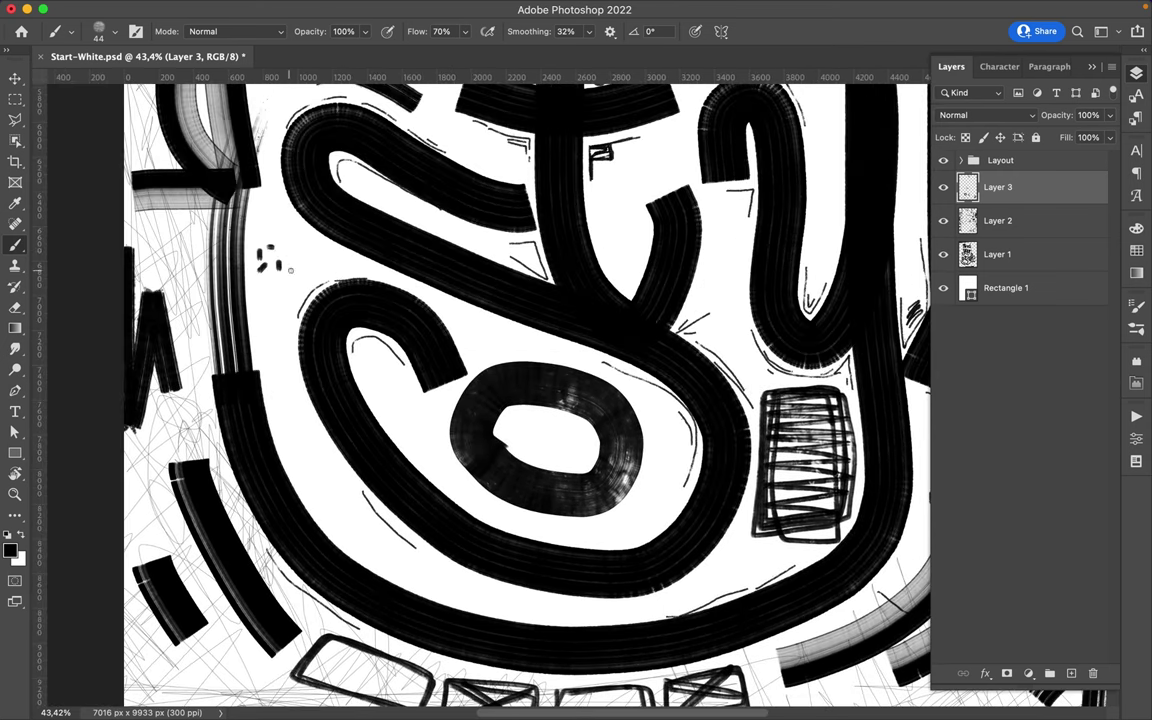
{"action": "scroll", "coordinate": [298, 260], "scroll_direction": "up", "scroll_amount": 3}
{"action": "scroll", "coordinate": [298, 260], "scroll_direction": "up", "scroll_amount": 2}
{"action": "scroll", "coordinate": [298, 260], "scroll_direction": "left", "scroll_amount": 5}
{"action": "left_click_drag", "start_coordinate": [205, 262], "coordinate": [215, 255]}
{"action": "left_click_drag", "start_coordinate": [200, 152], "coordinate": [205, 163]}
{"action": "left_click_drag", "start_coordinate": [213, 143], "coordinate": [222, 140]}
{"action": "left_click_drag", "start_coordinate": [187, 292], "coordinate": [187, 312]}
{"action": "left_click_drag", "start_coordinate": [210, 325], "coordinate": [222, 321]}
{"action": "left_click_drag", "start_coordinate": [224, 309], "coordinate": [236, 303]}
{"action": "left_click_drag", "start_coordinate": [251, 285], "coordinate": [256, 274]}
{"action": "scroll", "coordinate": [500, 380], "scroll_direction": "down", "scroll_amount": 10}
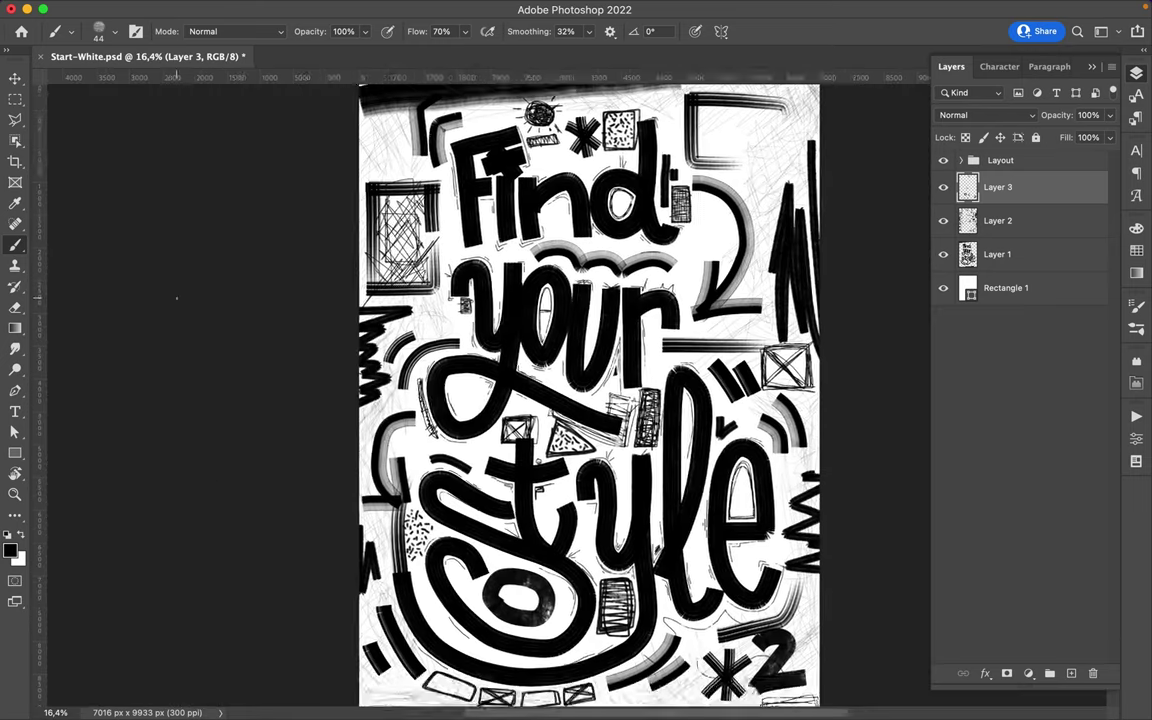
{"action": "scroll", "coordinate": [520, 160], "scroll_direction": "up", "scroll_amount": 6}
{"action": "scroll", "coordinate": [540, 140], "scroll_direction": "down", "scroll_amount": 3}
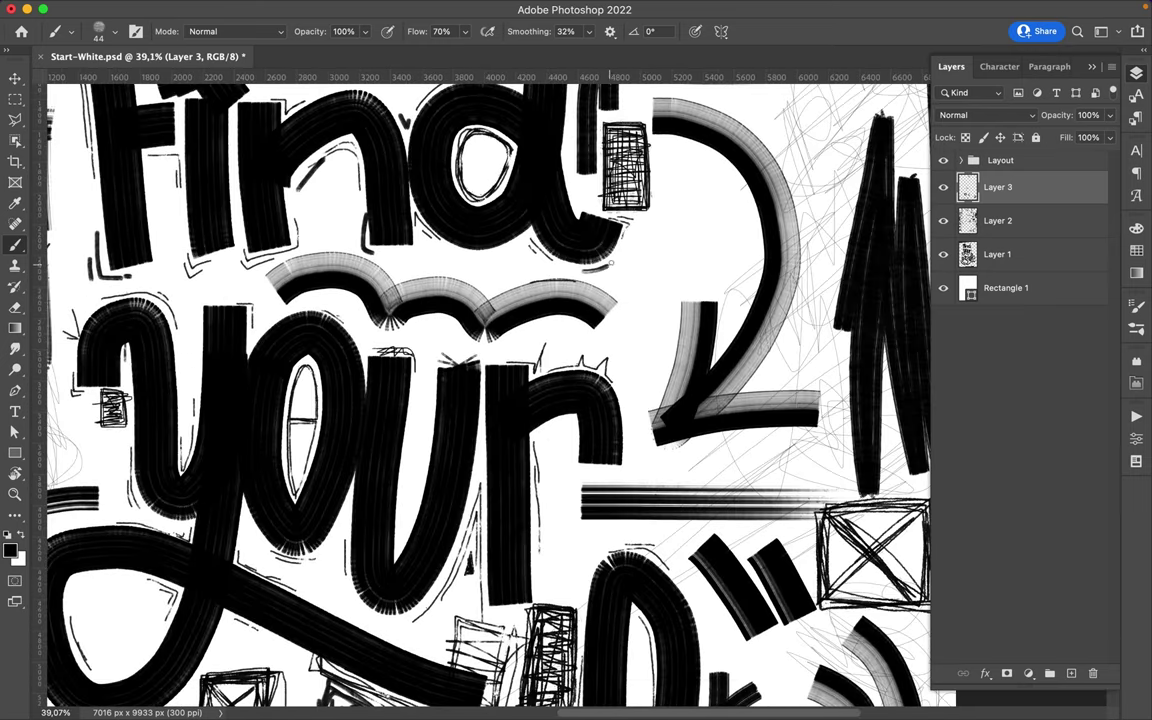
{"action": "scroll", "coordinate": [540, 140], "scroll_direction": "down", "scroll_amount": 2}
{"action": "scroll", "coordinate": [378, 545], "scroll_direction": "down", "scroll_amount": 2}
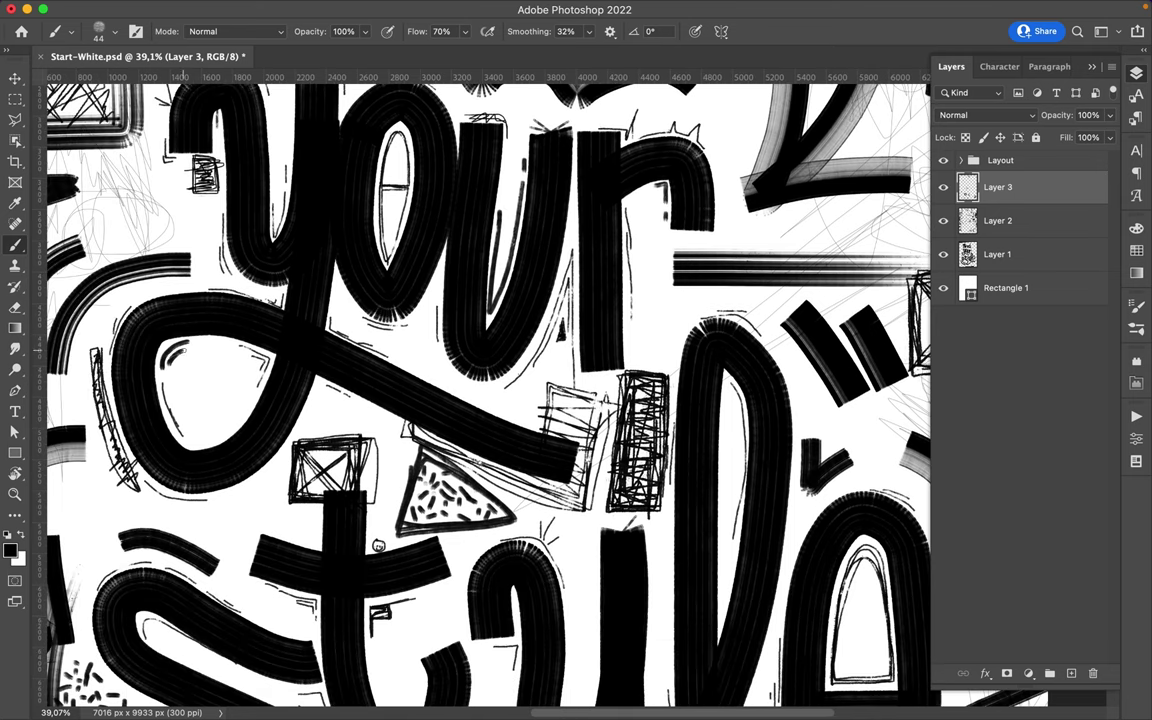
{"action": "scroll", "coordinate": [378, 545], "scroll_direction": "down", "scroll_amount": 2}
{"action": "scroll", "coordinate": [450, 500], "scroll_direction": "down", "scroll_amount": 4}
{"action": "scroll", "coordinate": [450, 500], "scroll_direction": "right", "scroll_amount": 3}
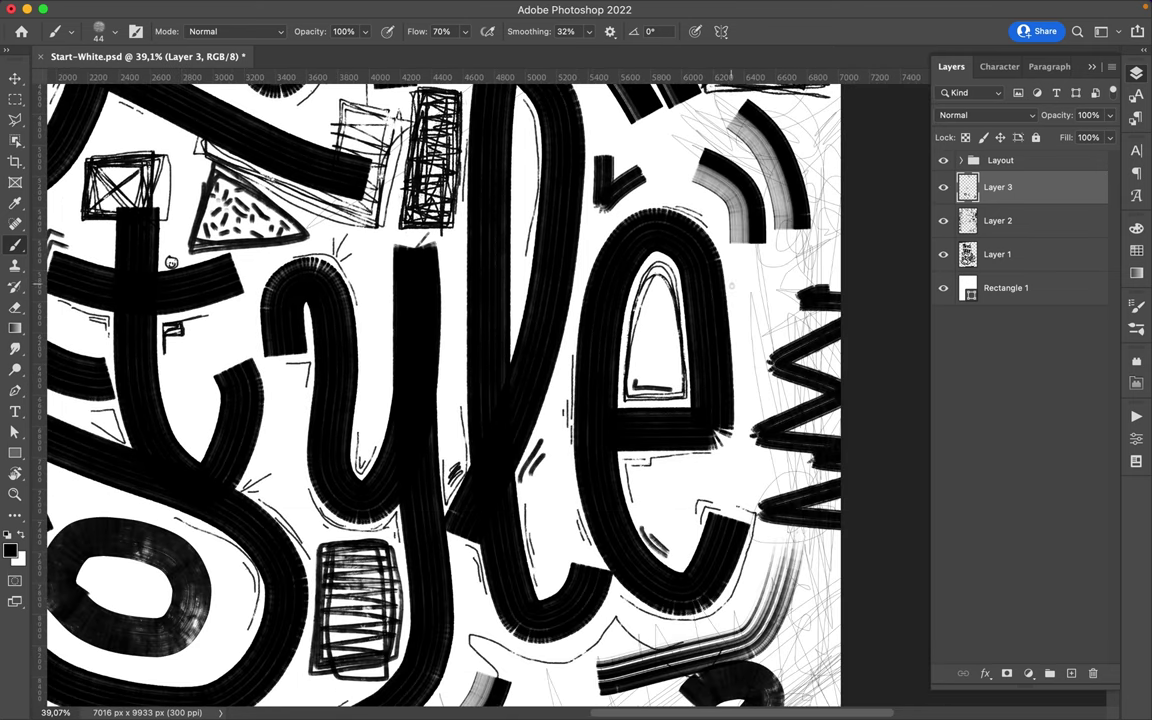
{"action": "scroll", "coordinate": [171, 262], "scroll_direction": "down", "scroll_amount": 4}
{"action": "scroll", "coordinate": [451, 505], "scroll_direction": "up", "scroll_amount": 2}
{"action": "scroll", "coordinate": [451, 505], "scroll_direction": "up", "scroll_amount": 3}
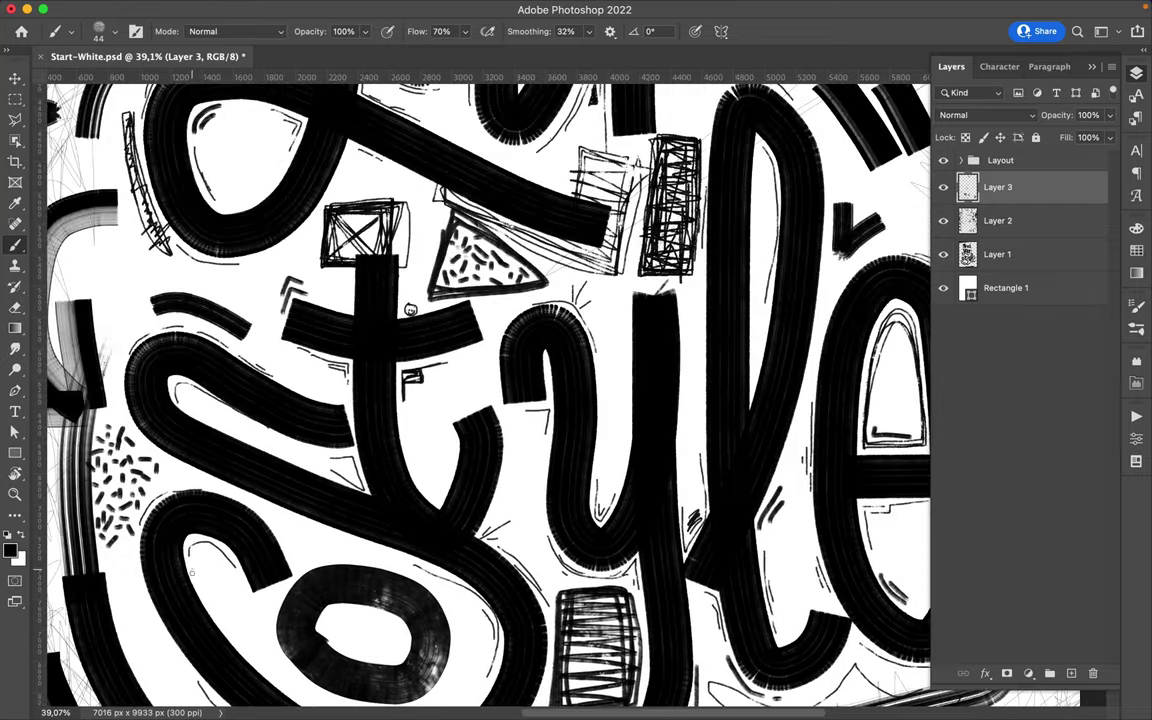
{"action": "scroll", "coordinate": [480, 480], "scroll_direction": "down", "scroll_amount": 3}
{"action": "scroll", "coordinate": [509, 462], "scroll_direction": "up", "scroll_amount": 2}
Select the 3 px Hard Round brush preset
{"action": "right_click", "coordinate": [509, 462]}
{"action": "left_click", "coordinate": [600, 455]}
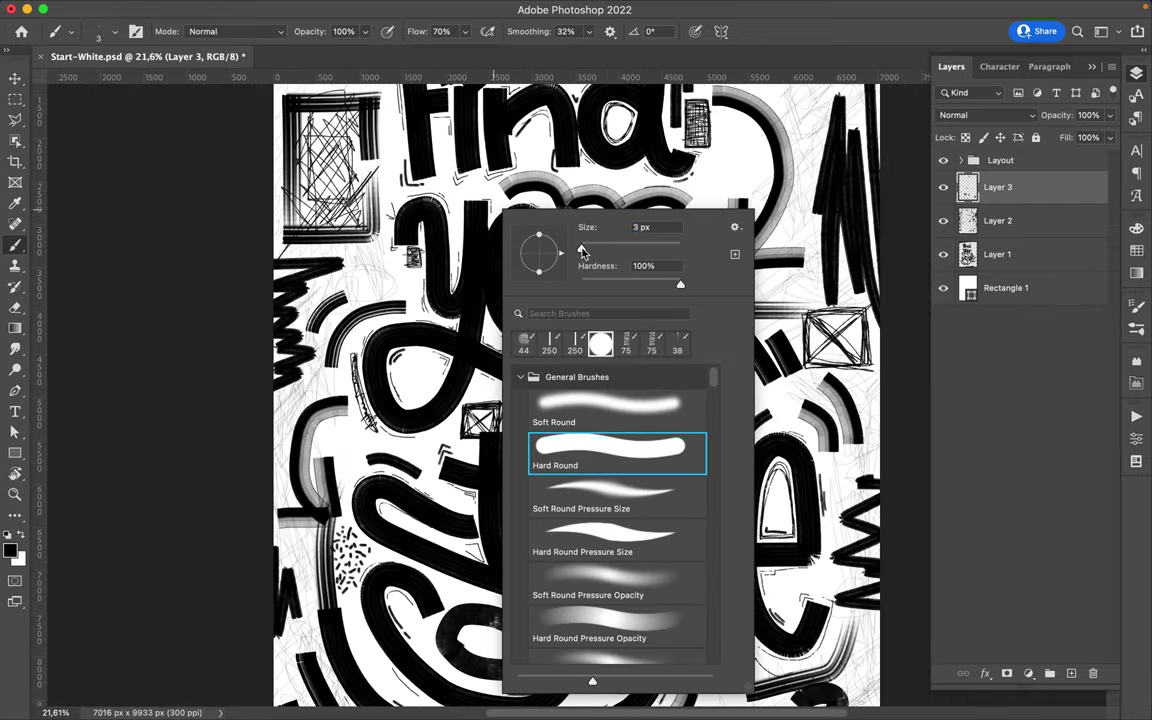
{"action": "key", "text": "Return"}
{"action": "scroll", "coordinate": [560, 400], "scroll_direction": "up", "scroll_amount": 2}
{"action": "scroll", "coordinate": [560, 400], "scroll_direction": "up", "scroll_amount": 1}
{"action": "scroll", "coordinate": [530, 420], "scroll_direction": "up", "scroll_amount": 2}
{"action": "scroll", "coordinate": [530, 420], "scroll_direction": "right", "scroll_amount": 1}
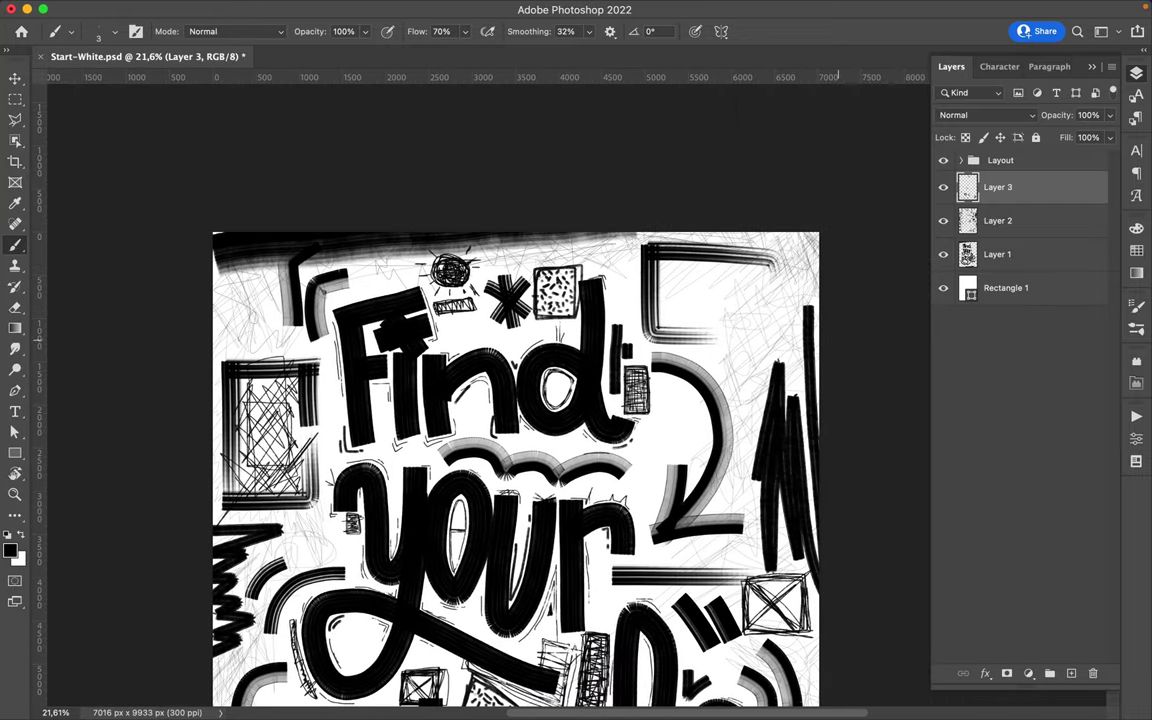
{"action": "scroll", "coordinate": [832, 401], "scroll_direction": "down", "scroll_amount": 4}
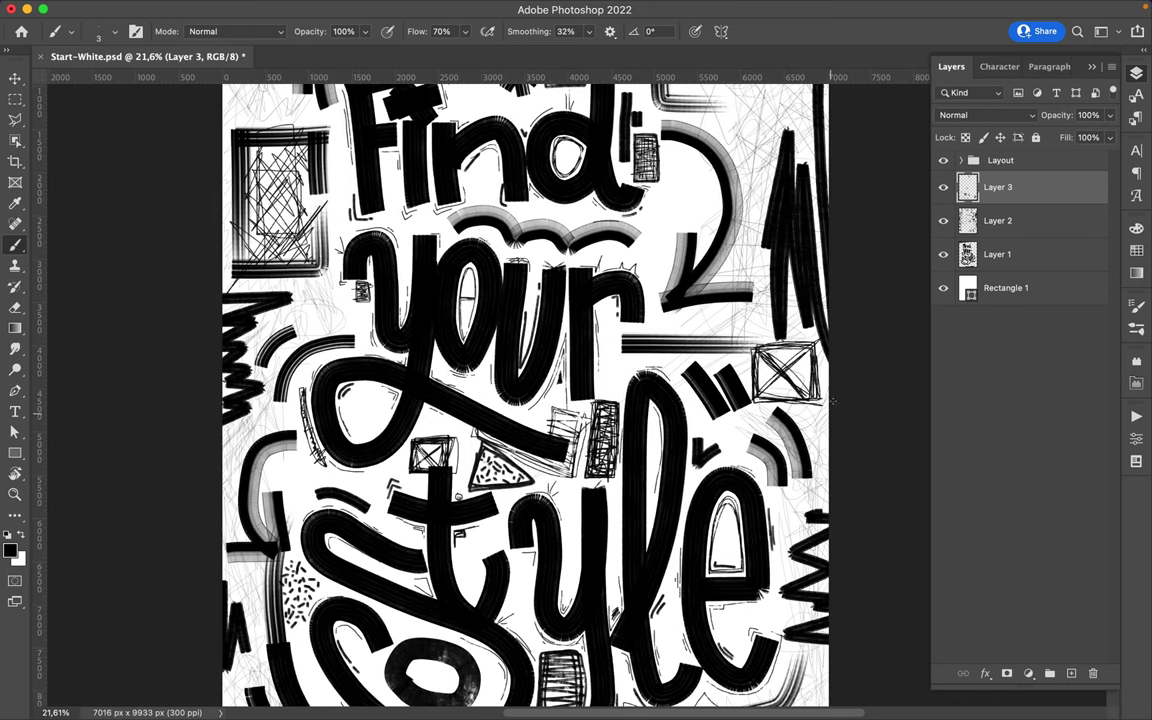
Brush thin scribble lines across the poster's bottom
{"action": "left_click_drag", "start_coordinate": [495, 555], "coordinate": [630, 550]}
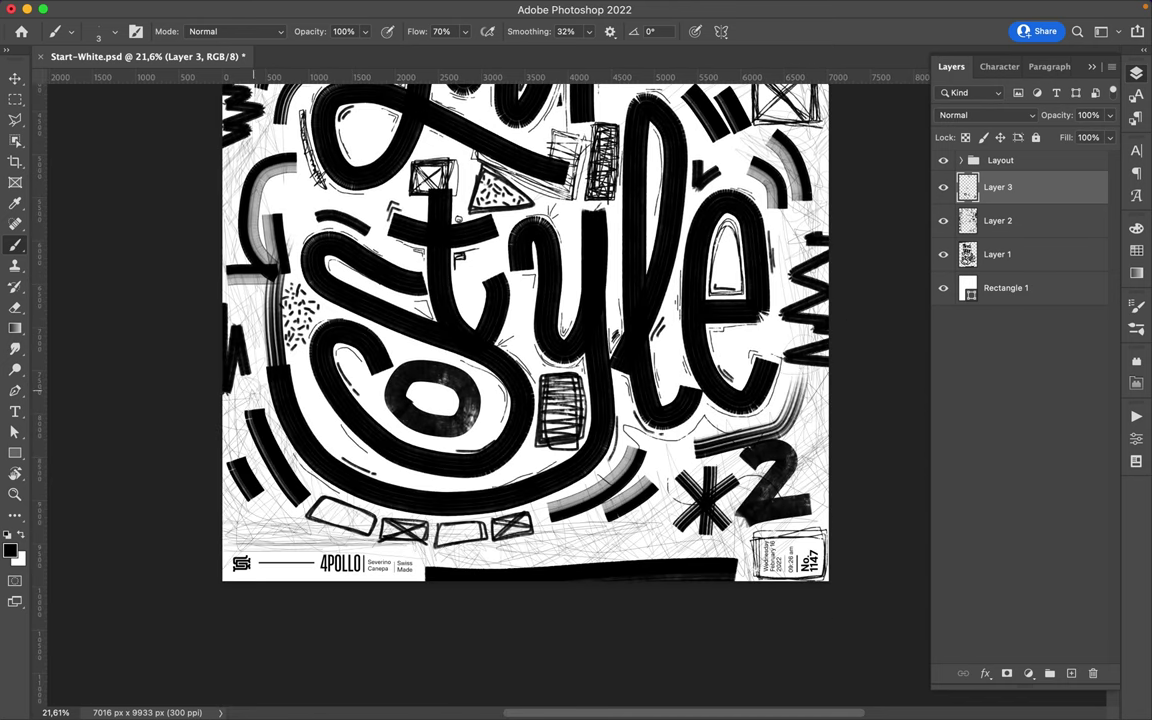
{"action": "scroll", "coordinate": [205, 230], "scroll_direction": "up", "scroll_amount": 5}
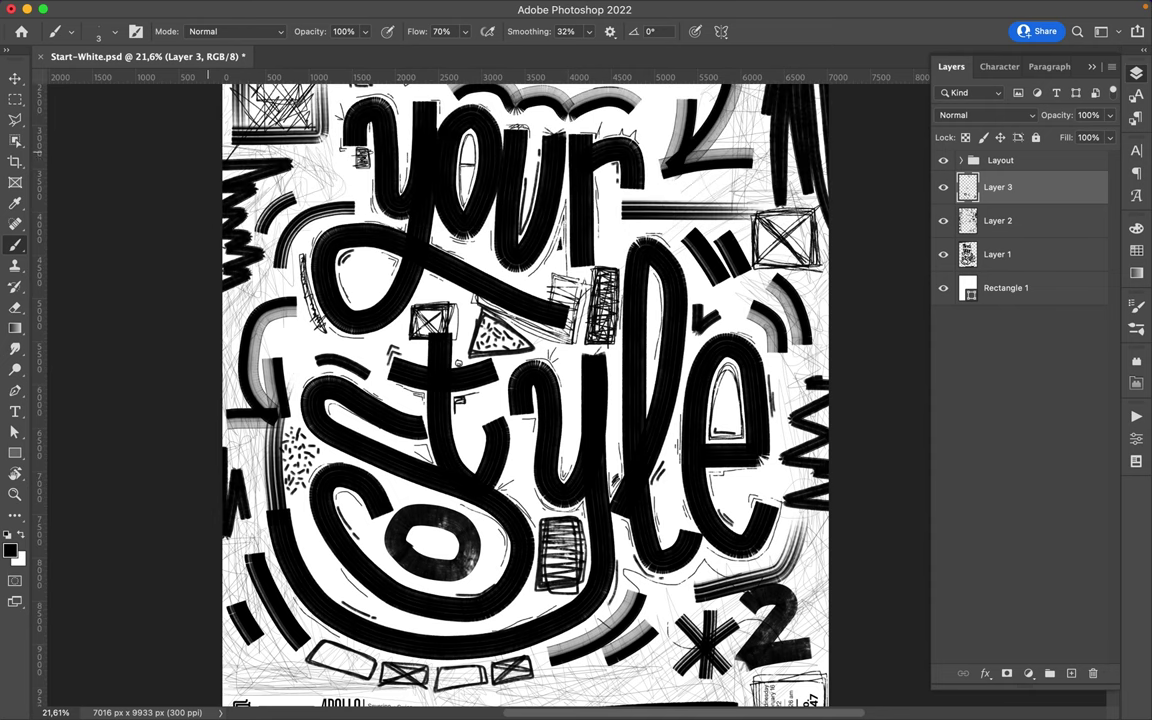
{"action": "scroll", "coordinate": [205, 150], "scroll_direction": "up", "scroll_amount": 2}
{"action": "scroll", "coordinate": [205, 150], "scroll_direction": "up", "scroll_amount": 5}
{"action": "scroll", "coordinate": [205, 150], "scroll_direction": "right", "scroll_amount": 2}
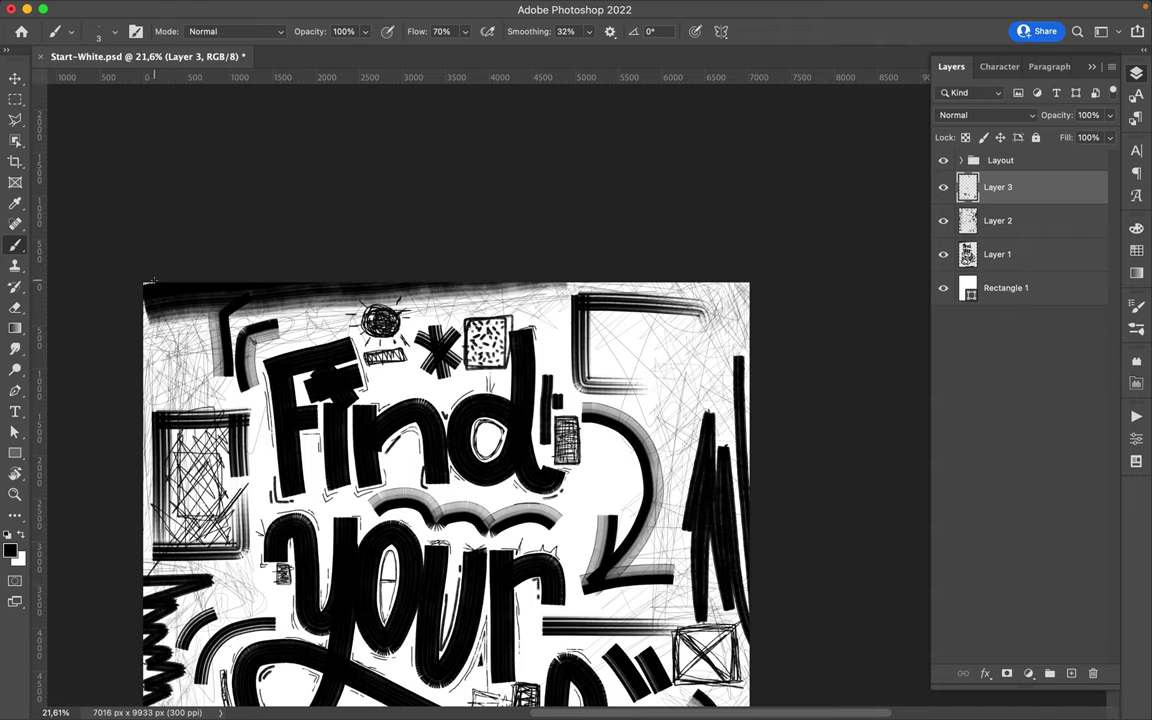
{"action": "scroll", "coordinate": [135, 286], "scroll_direction": "up", "scroll_amount": 3}
Set the brush size to 9 px and pan around the finished poster
{"action": "right_click", "coordinate": [295, 250]}
{"action": "left_click_drag", "start_coordinate": [385, 275], "coordinate": [305, 252]}
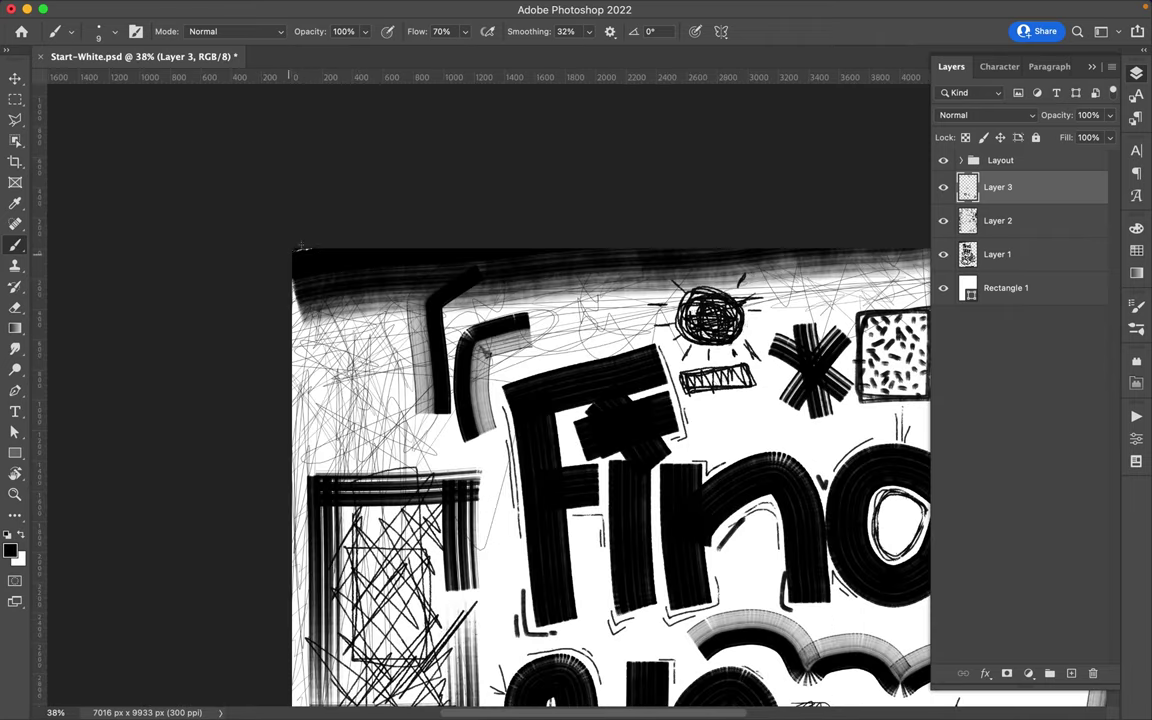
{"action": "scroll", "coordinate": [306, 246], "scroll_direction": "down", "scroll_amount": 3}
{"action": "scroll", "coordinate": [410, 350], "scroll_direction": "right", "scroll_amount": 5}
{"action": "scroll", "coordinate": [410, 350], "scroll_direction": "down", "scroll_amount": 5}
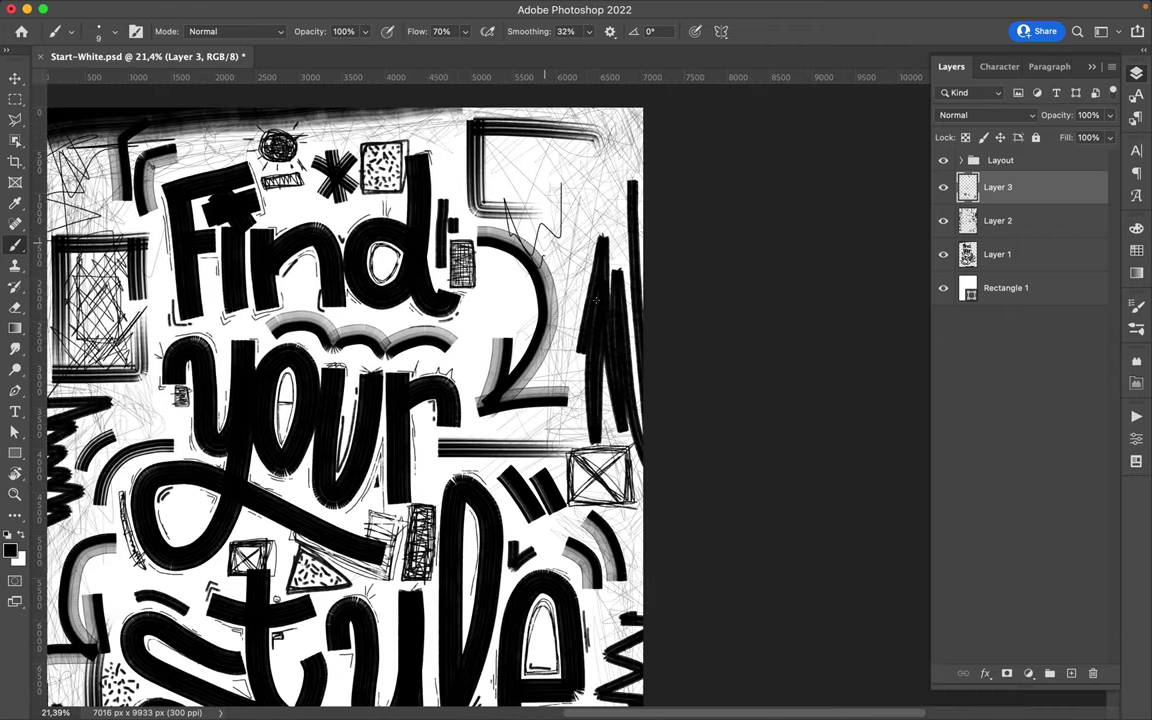
{"action": "scroll", "coordinate": [500, 240], "scroll_direction": "down", "scroll_amount": 5}
{"action": "scroll", "coordinate": [610, 260], "scroll_direction": "down", "scroll_amount": 5}
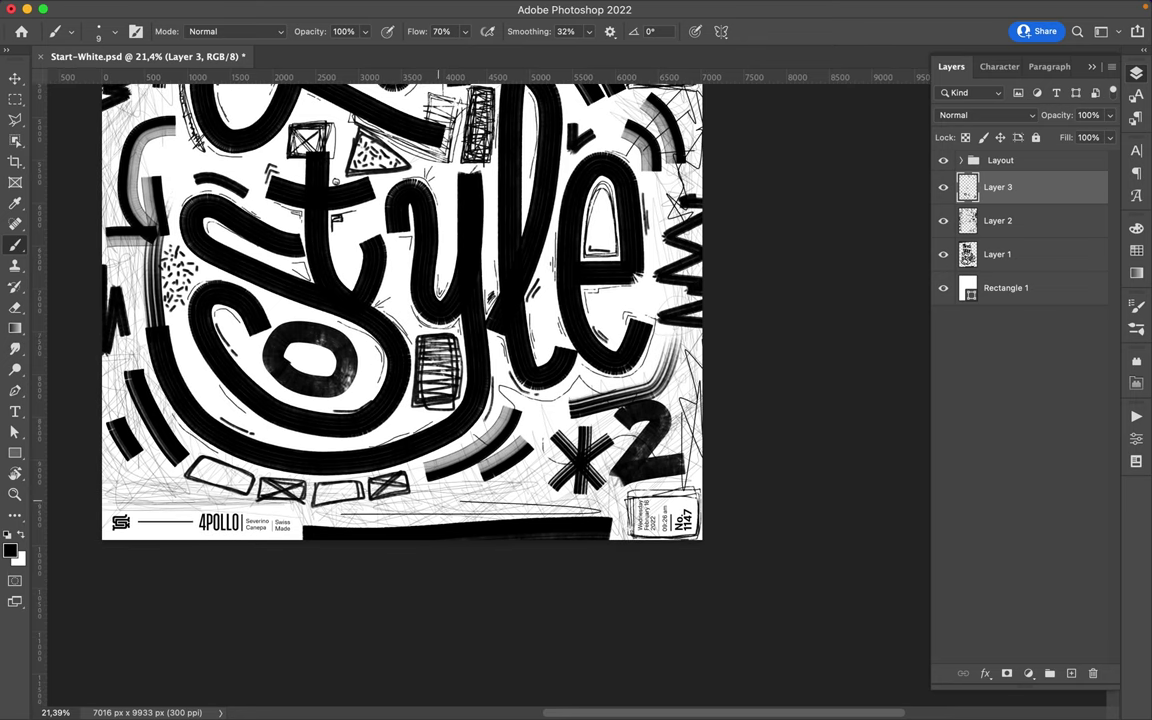
{"action": "scroll", "coordinate": [100, 120], "scroll_direction": "up", "scroll_amount": 5}
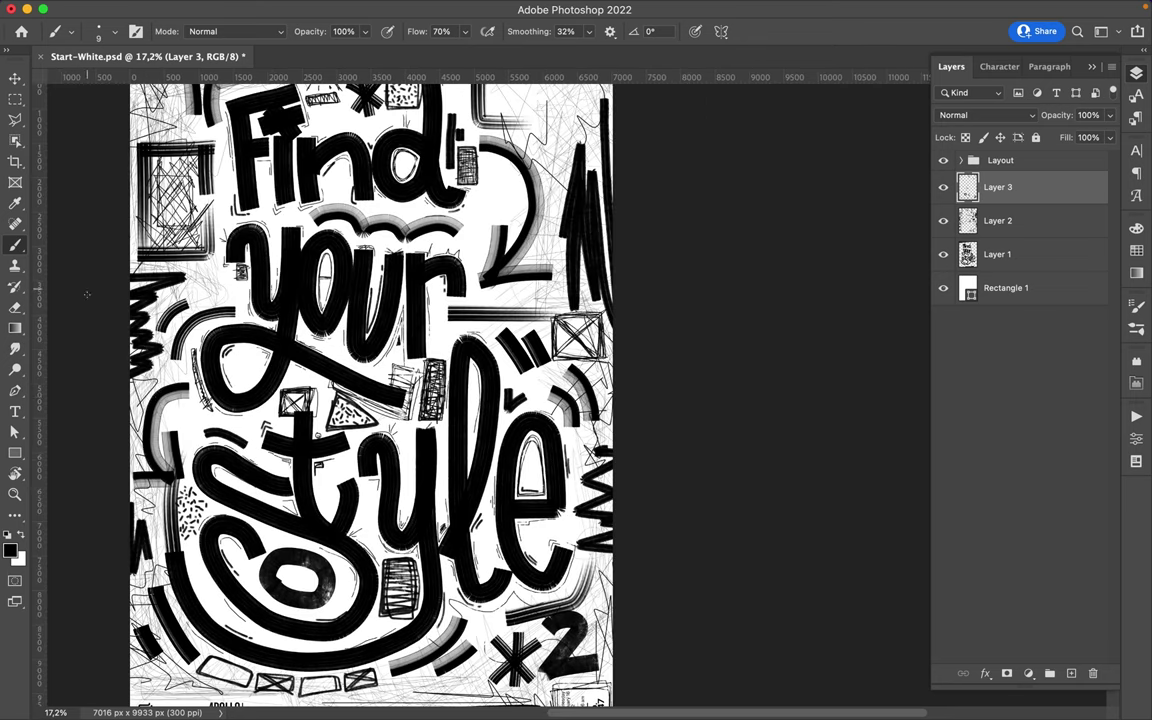
{"action": "scroll", "coordinate": [120, 240], "scroll_direction": "up", "scroll_amount": 3}
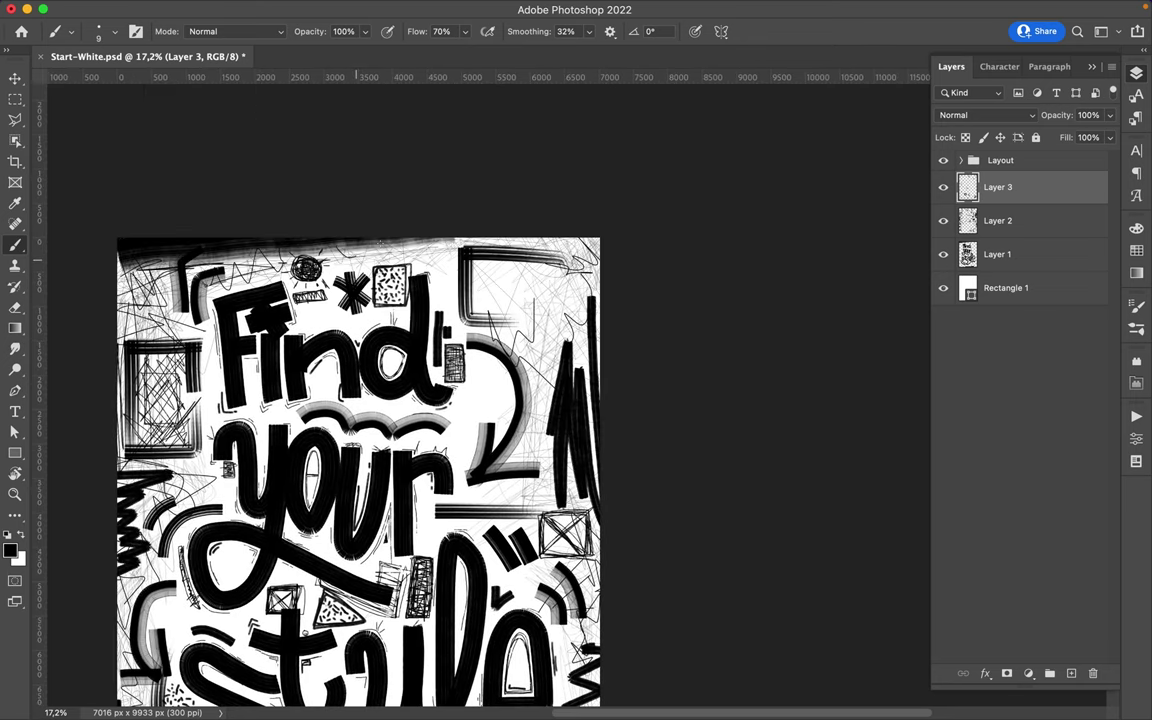